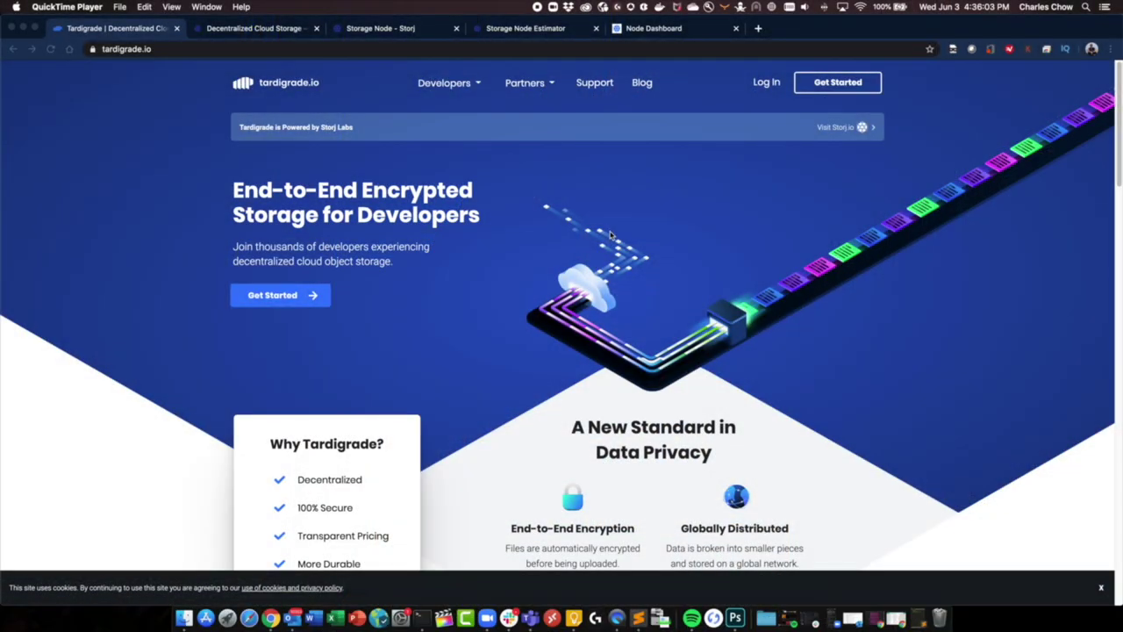
- Scroll the tardigrade.io homepage down to its storage pricing comparison
scroll(619, 245, down, 7)
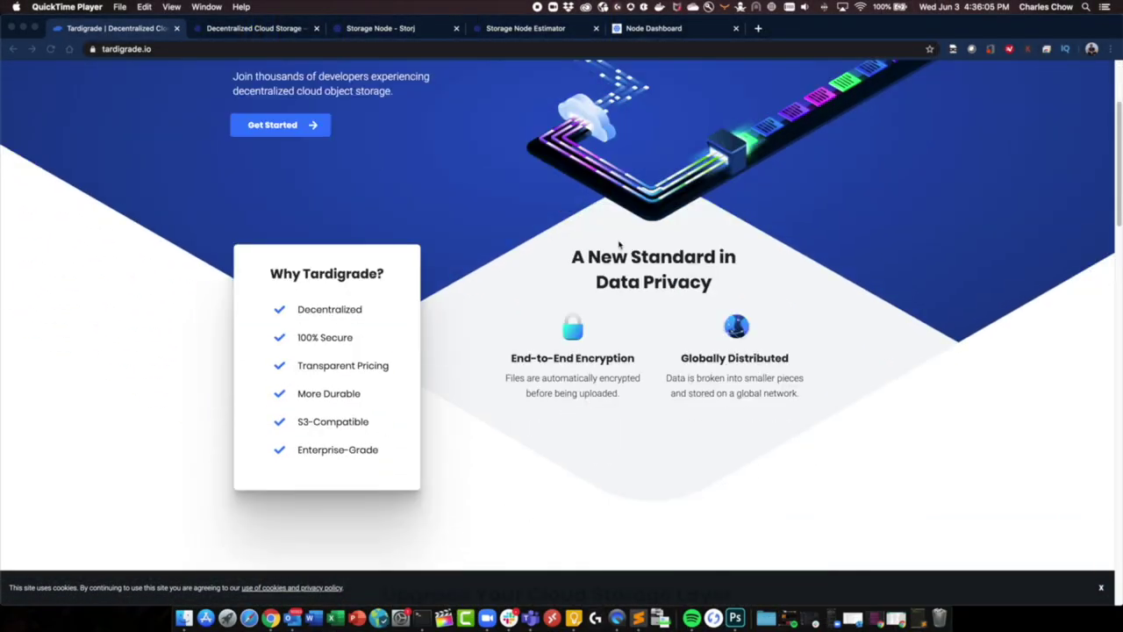
scroll(618, 245, down, 8)
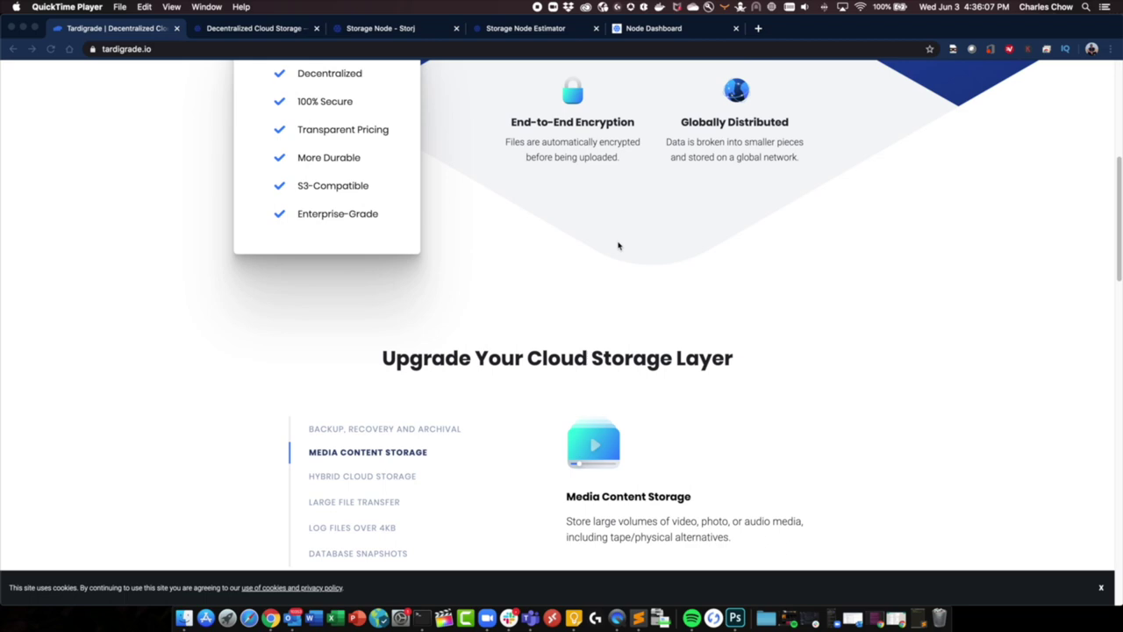
scroll(619, 245, down, 4)
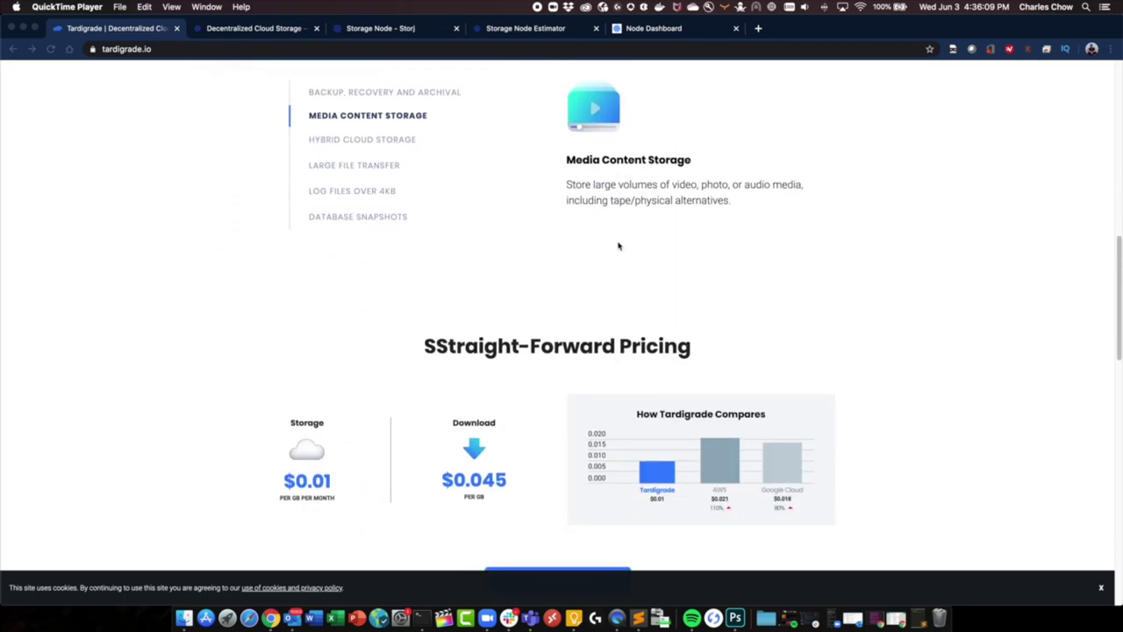
scroll(619, 247, down, 3)
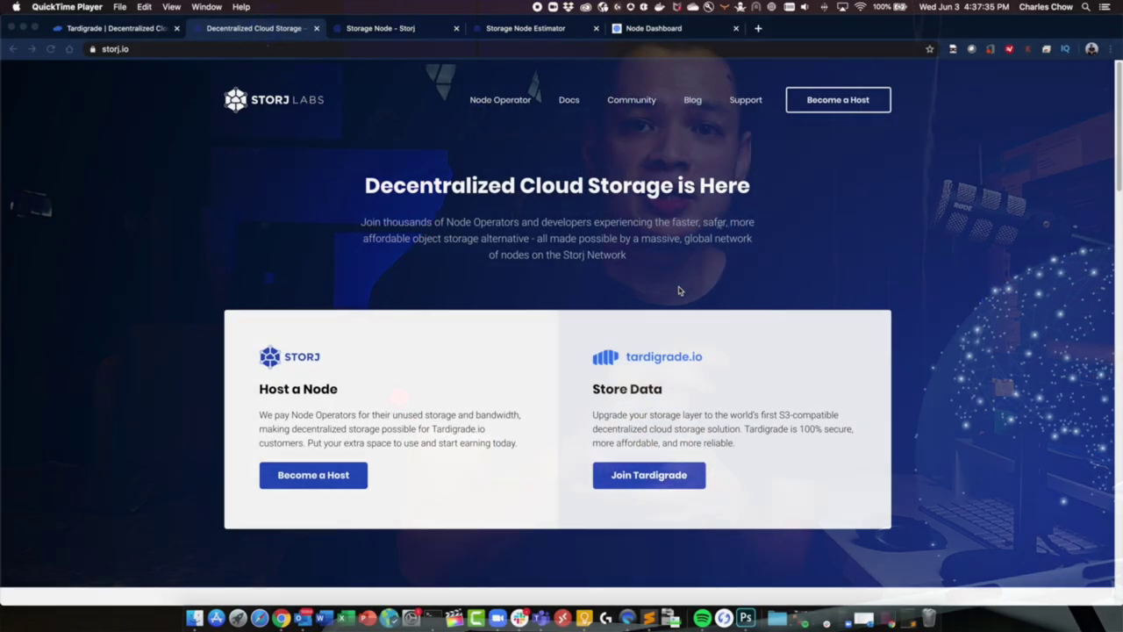
- Scroll the storj.io homepage through its node-hosting pitch to the footer
scroll(679, 291, down, 10)
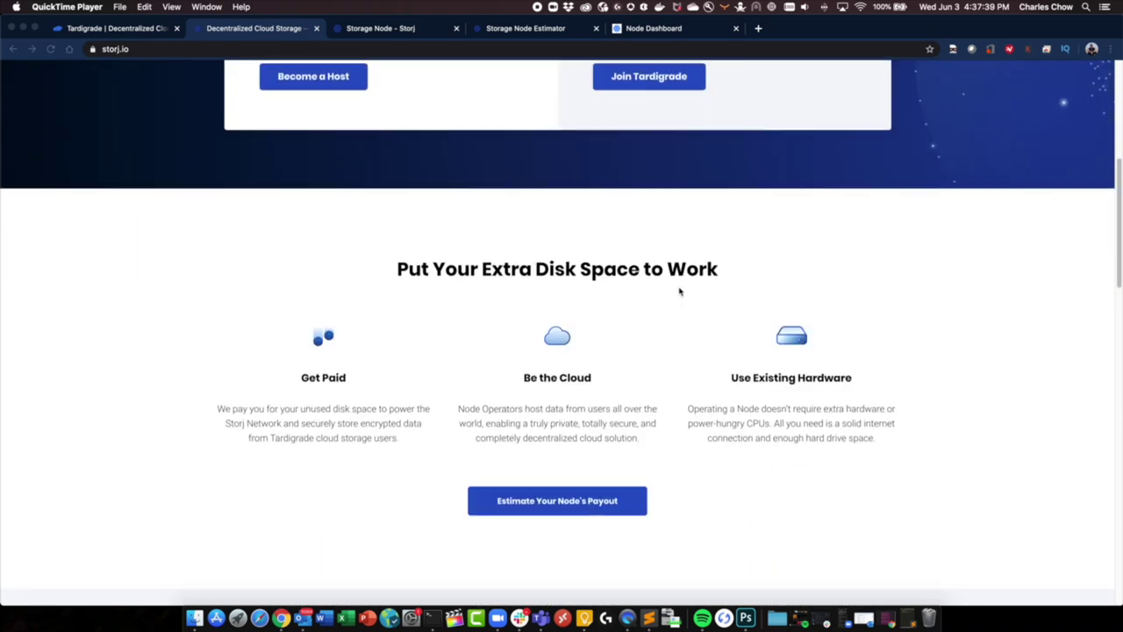
scroll(679, 290, down, 4)
scroll(679, 293, down, 8)
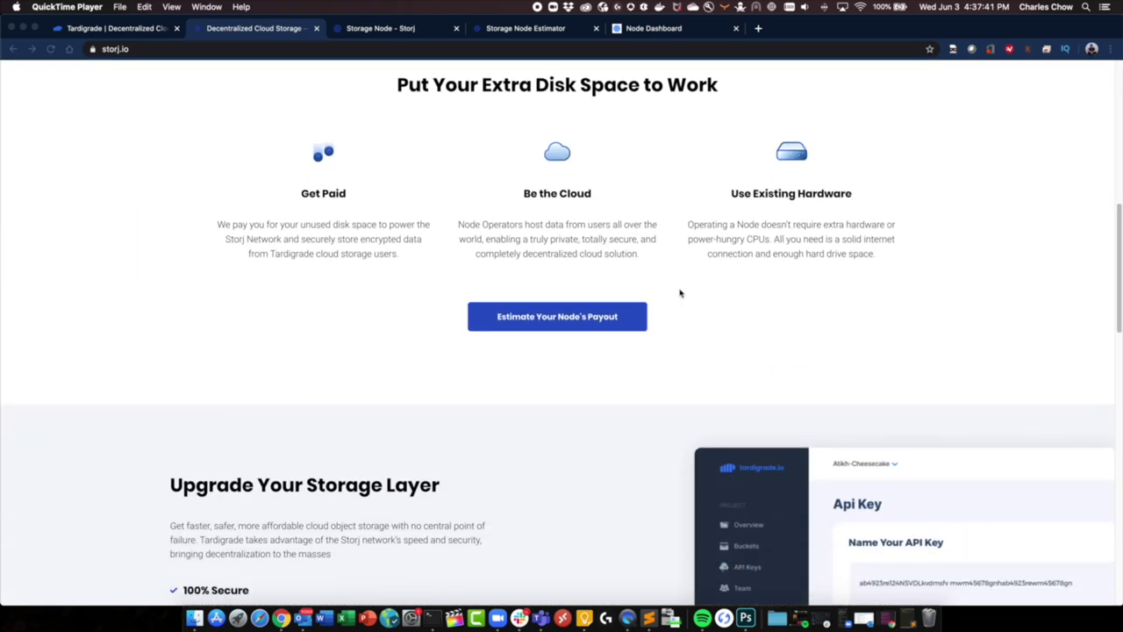
scroll(679, 293, down, 20)
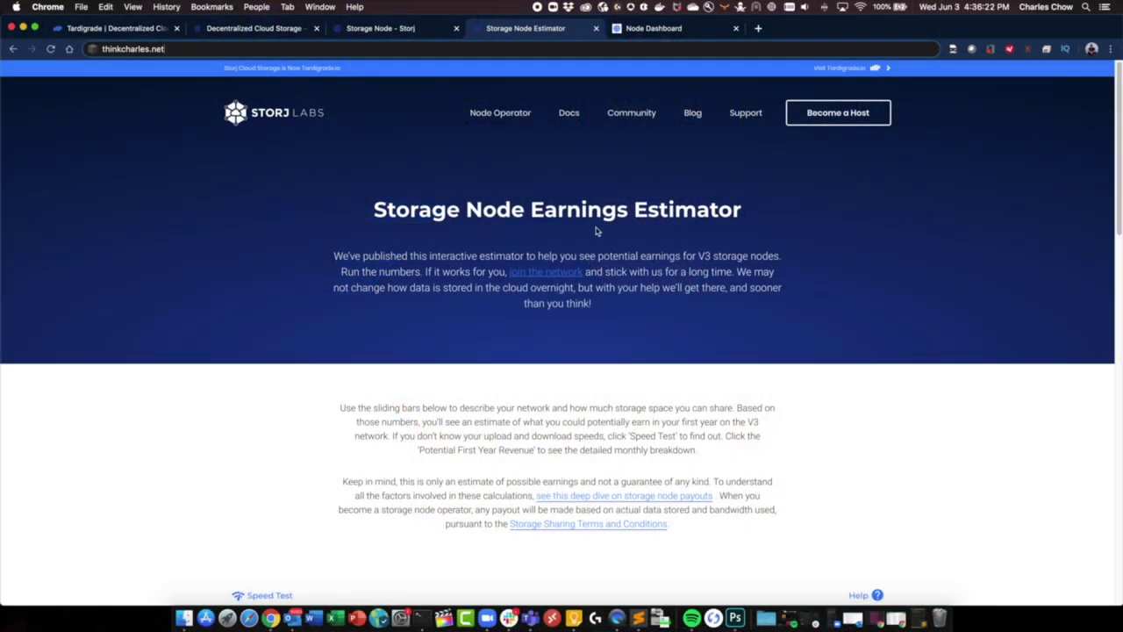
- Set the estimator sliders to 9 TB storage, 49/27 Mbps speeds and a 52 TB cap
scroll(596, 231, down, 5)
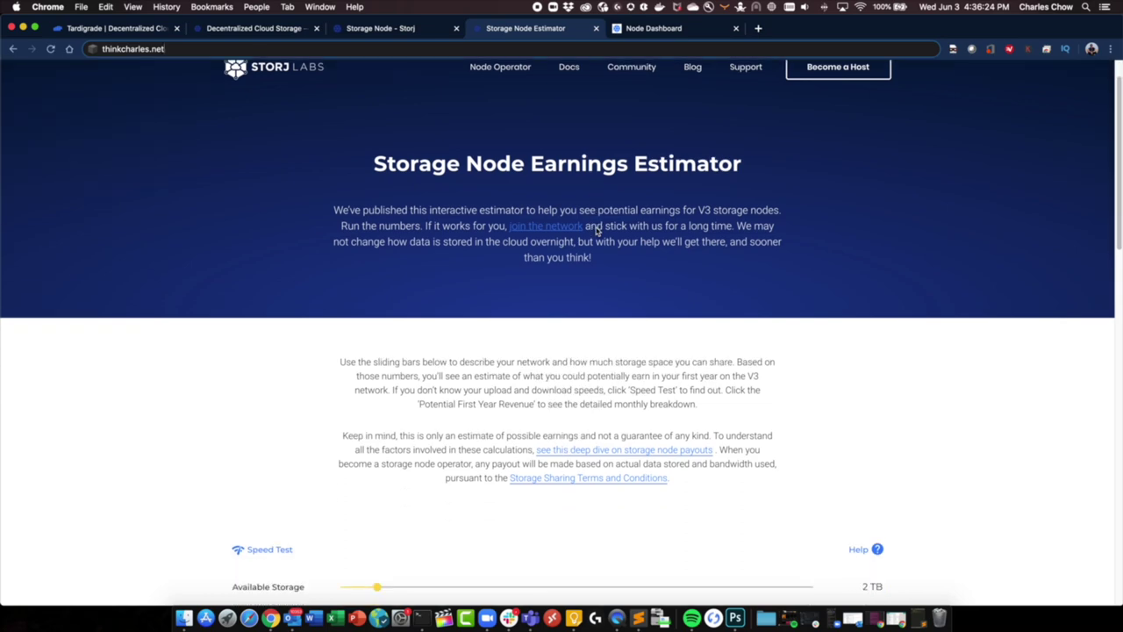
scroll(596, 231, down, 1)
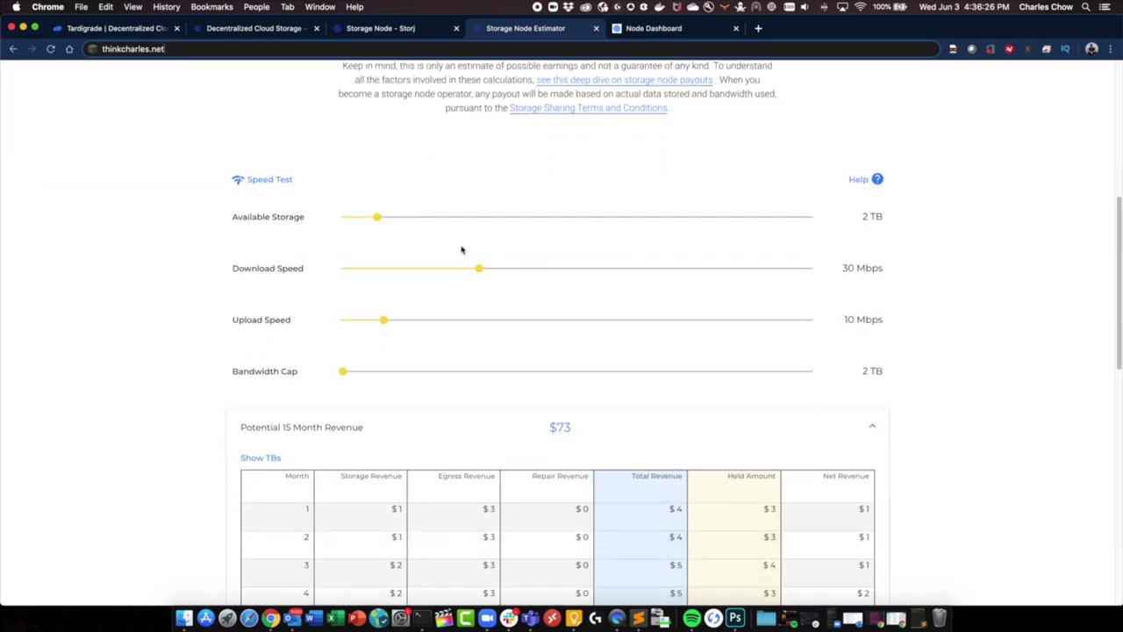
drag(379, 218, 425, 220)
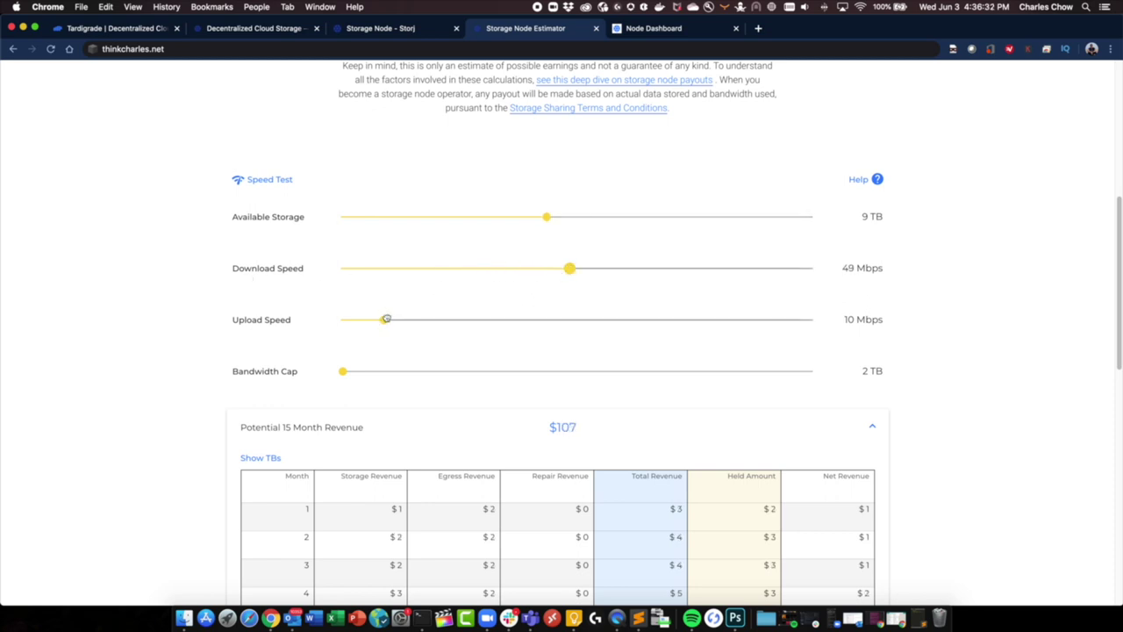
drag(352, 371, 451, 372)
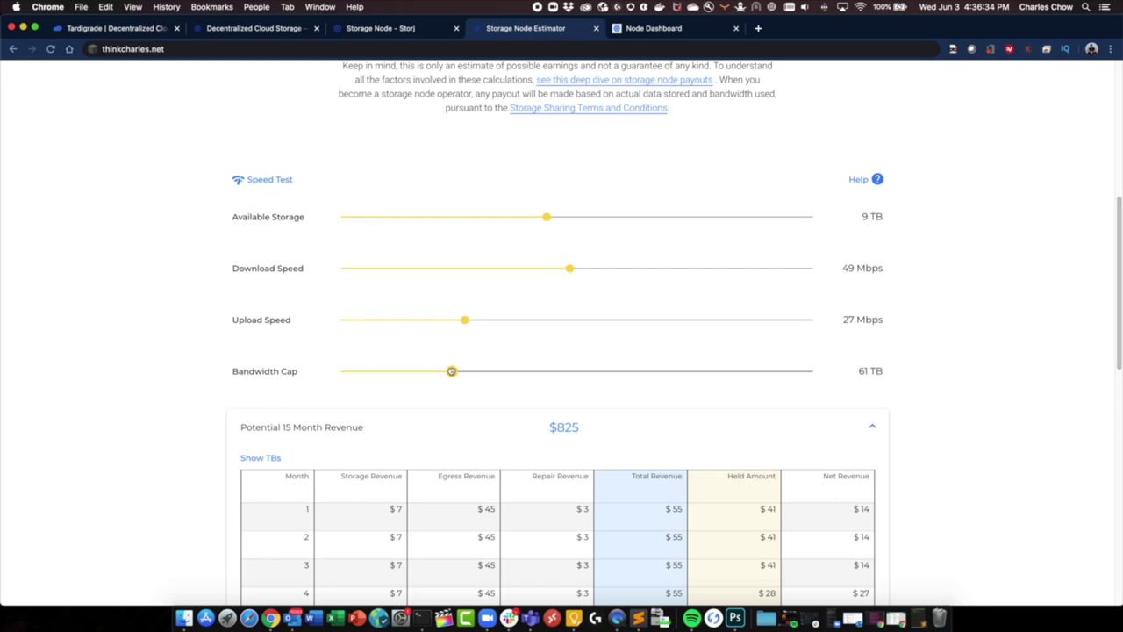
- Collapse and re-expand the 15 Month Revenue panel to review the $825 estimate
click(549, 431)
click(602, 434)
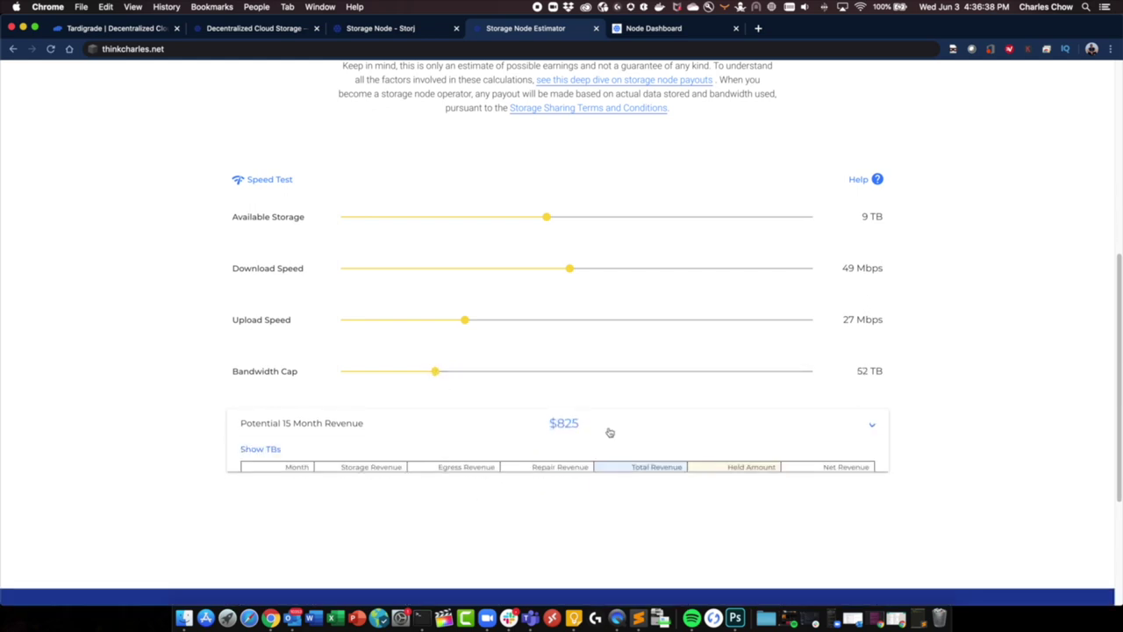
scroll(536, 395, down, 5)
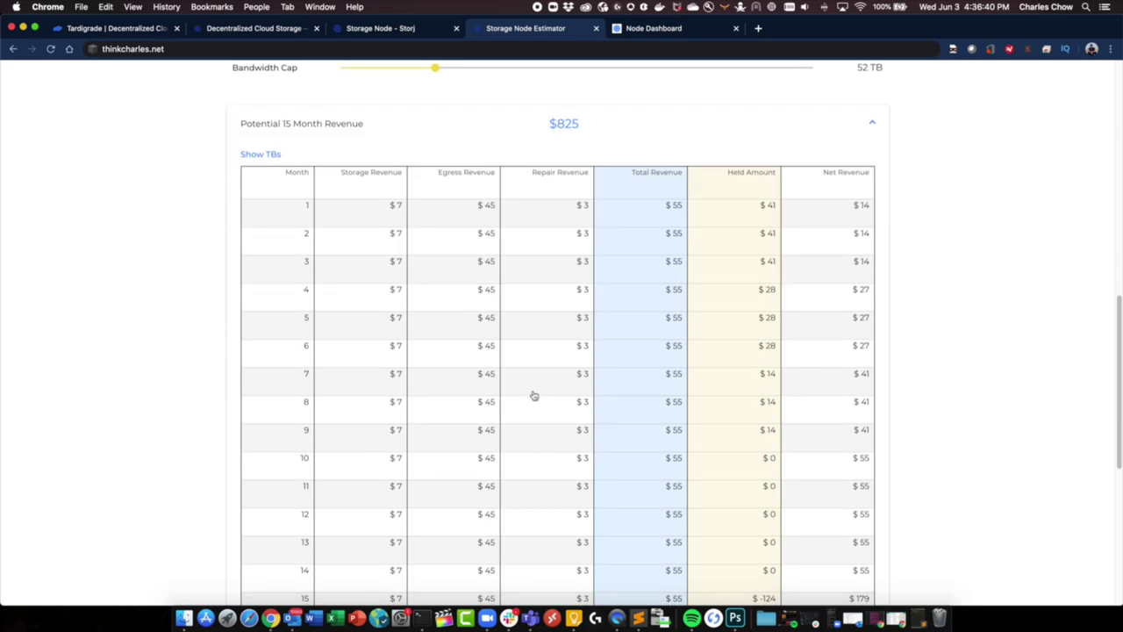
scroll(535, 395, up, 5)
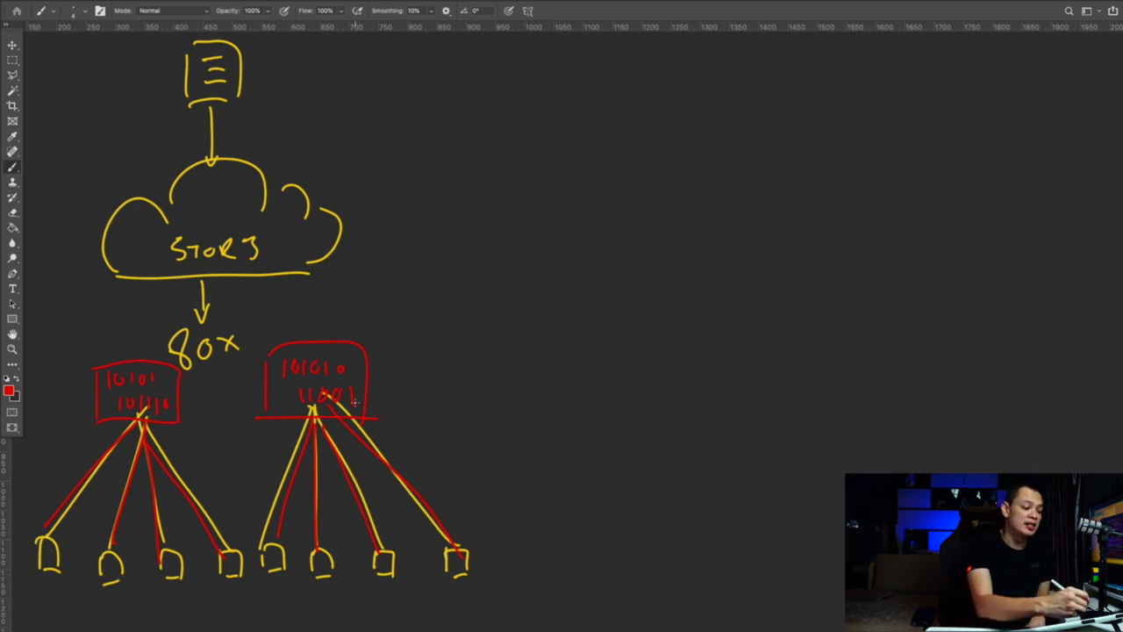
- Sketch a small red document shape to the right of the top yellow file icon
mouse_move(247, 88)
mouse_down()
mouse_move(252, 107)
mouse_move(256, 85)
mouse_move(250, 109)
mouse_move(261, 93)
mouse_move(269, 107)
mouse_up()
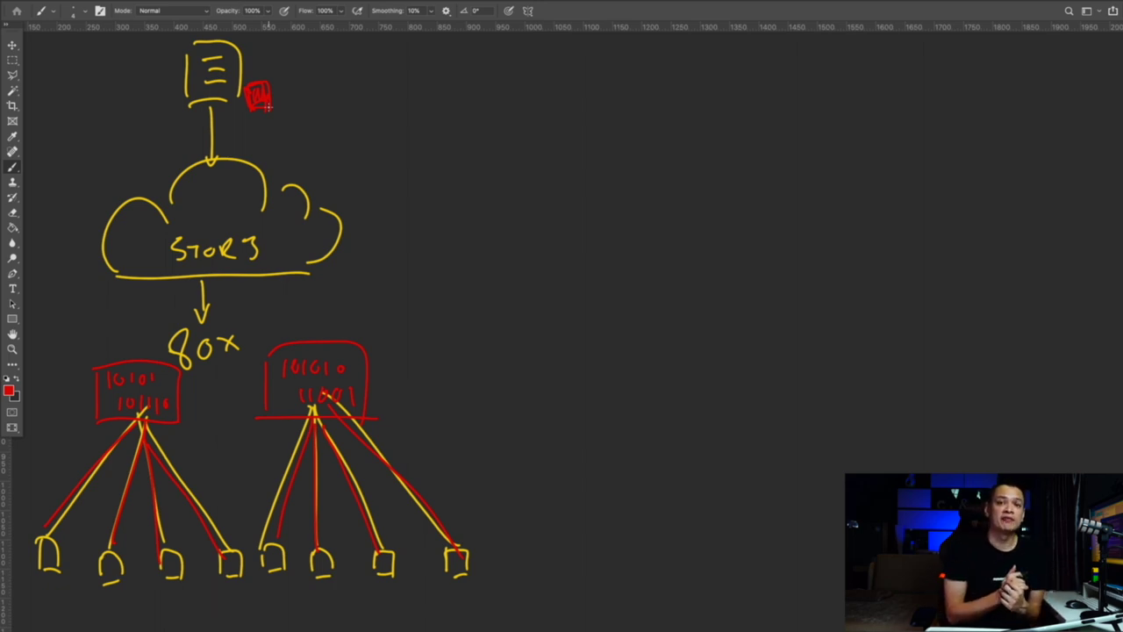
- Mark three of the second block's nodes as failed with white X's, then restore red
key(x)
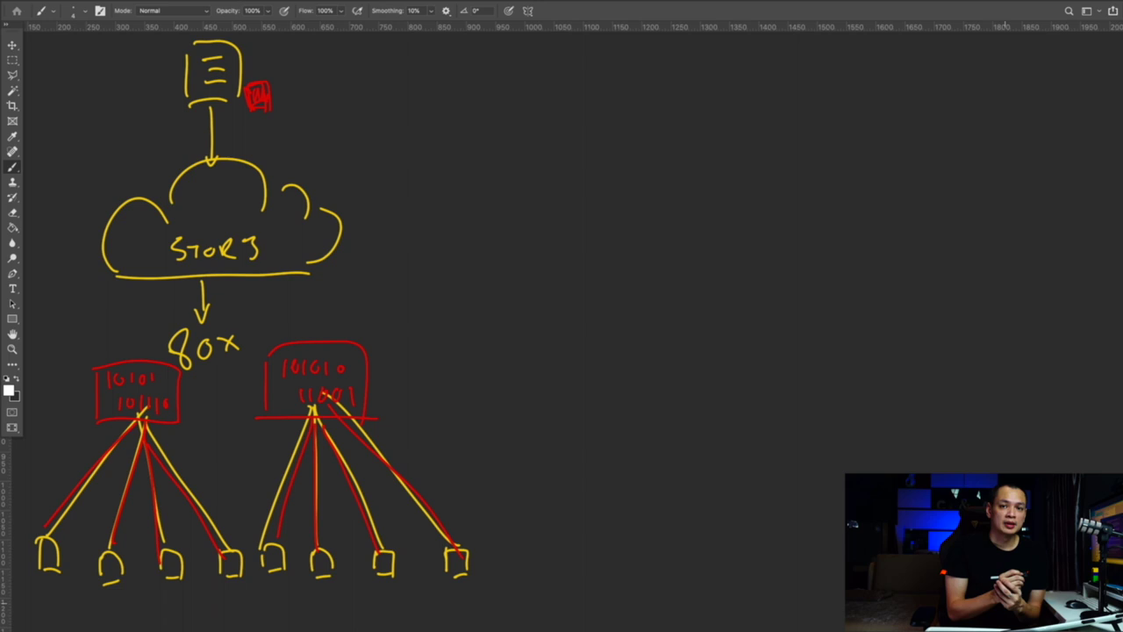
drag(443, 545, 479, 570)
drag(482, 539, 443, 580)
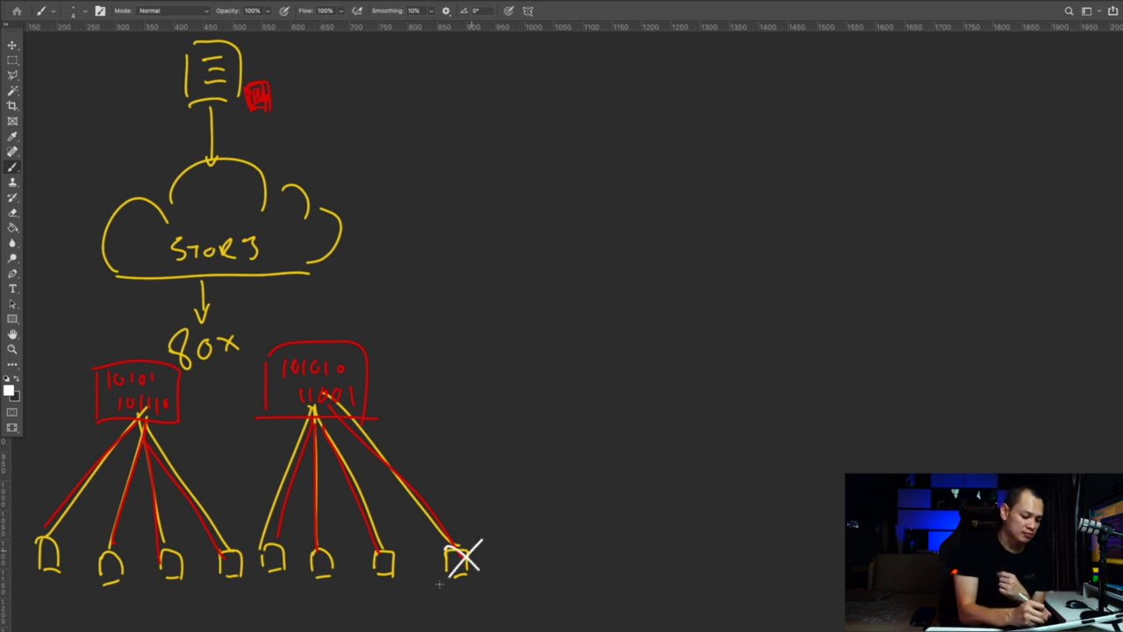
drag(360, 551, 409, 567)
drag(392, 542, 377, 577)
drag(257, 543, 300, 572)
drag(285, 539, 267, 572)
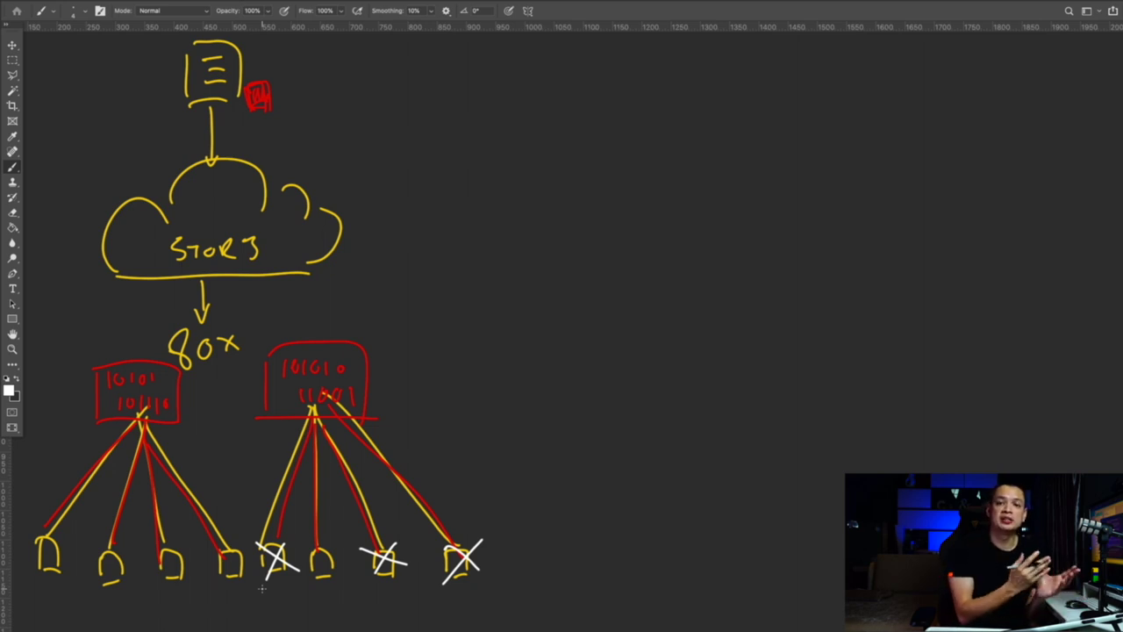
key(x)
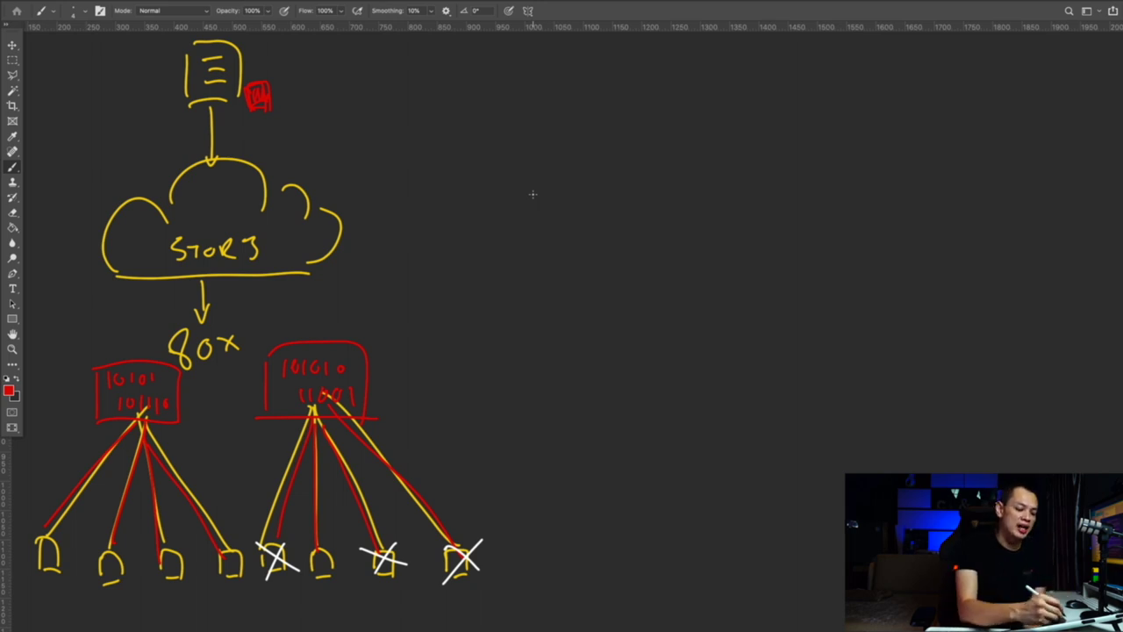
- Draw a red warning triangle with exclamation mark beside an underlined '29x Failures' note
mouse_move(553, 146)
mouse_down()
mouse_move(504, 249)
mouse_move(594, 255)
mouse_up()
mouse_move(559, 143)
mouse_down()
mouse_move(507, 255)
mouse_move(595, 255)
mouse_up()
drag(553, 204, 553, 230)
click(559, 241)
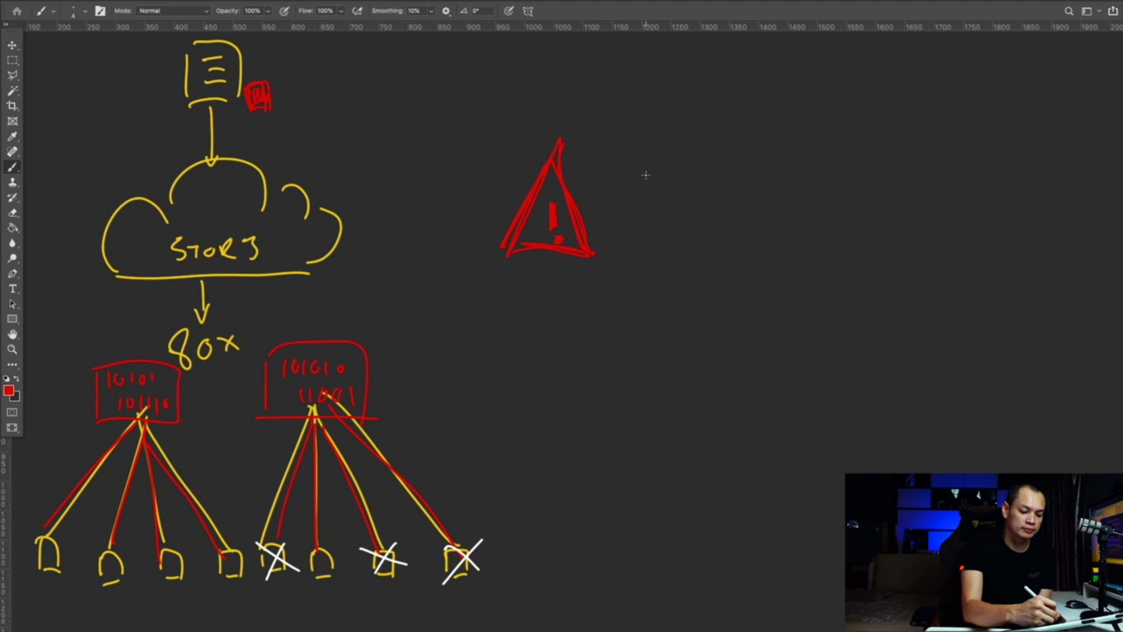
drag(632, 161, 937, 174)
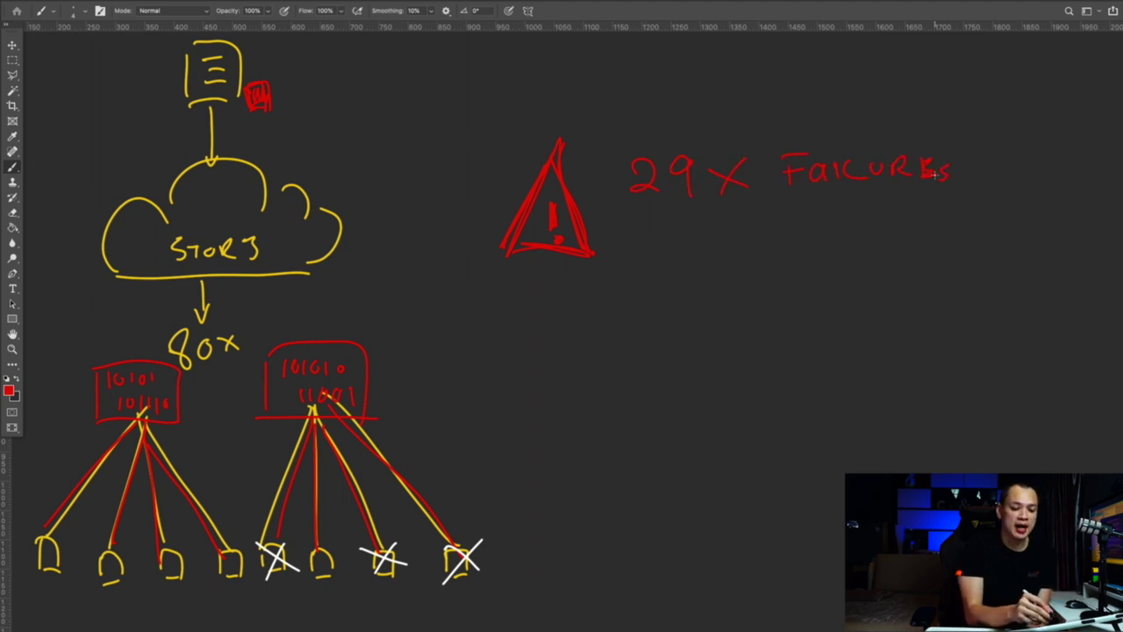
mouse_move(660, 230)
mouse_down()
mouse_move(878, 224)
mouse_move(649, 226)
mouse_move(945, 217)
mouse_up()
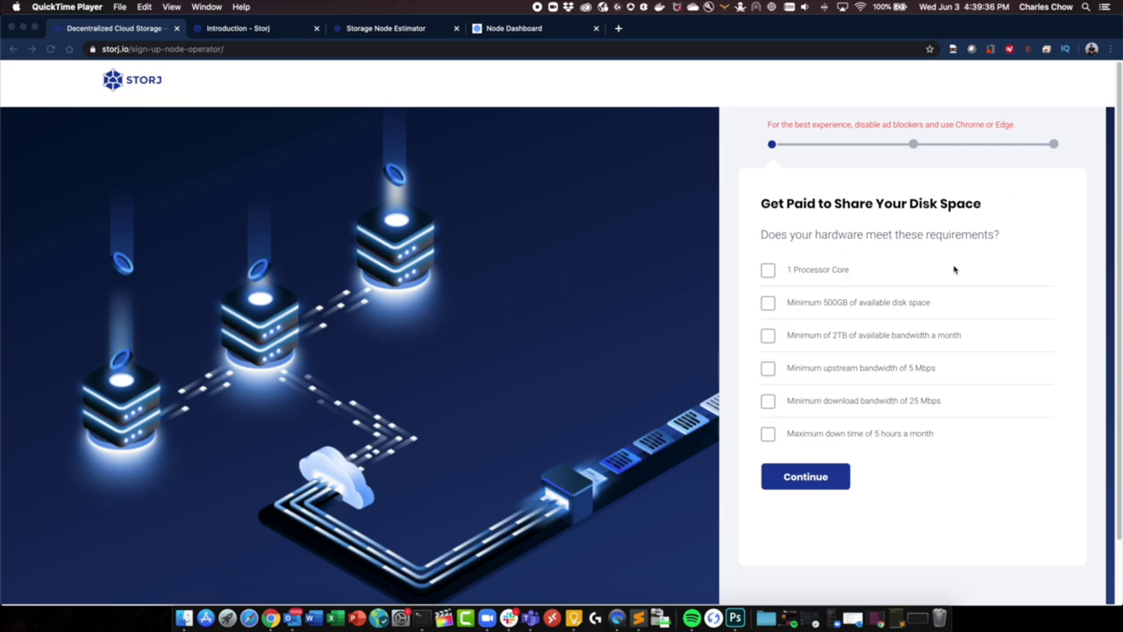
- Confirm the node requirements: 500GB disk, 1 core, 2TB bandwidth, 5/25 Mbps, 5-hour downtime
click(768, 271)
click(768, 304)
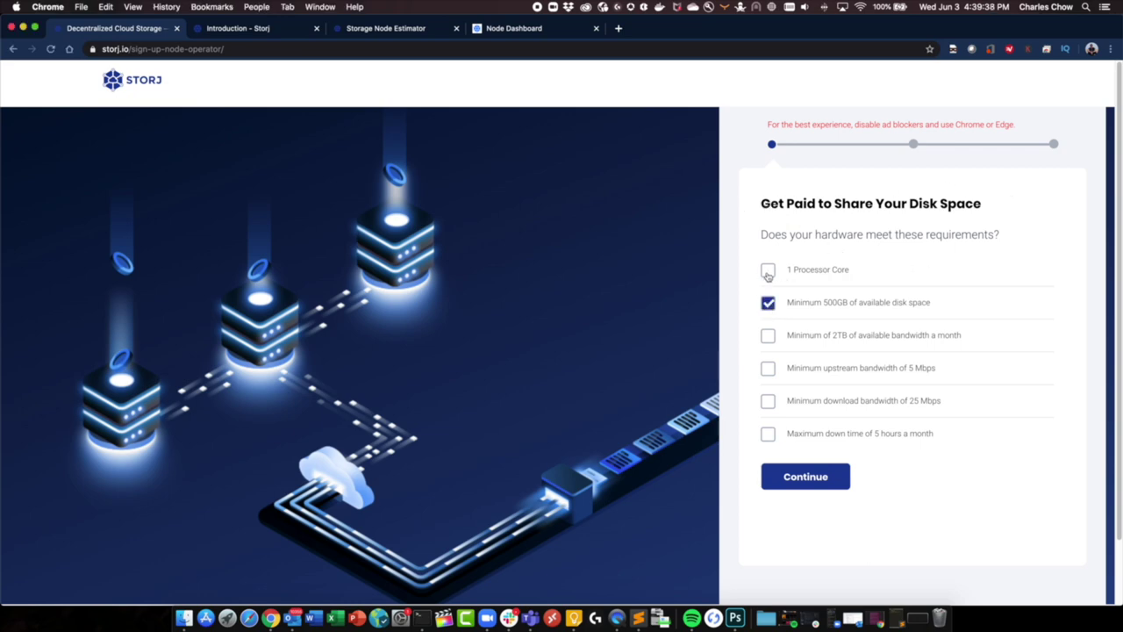
click(768, 272)
click(768, 336)
click(768, 367)
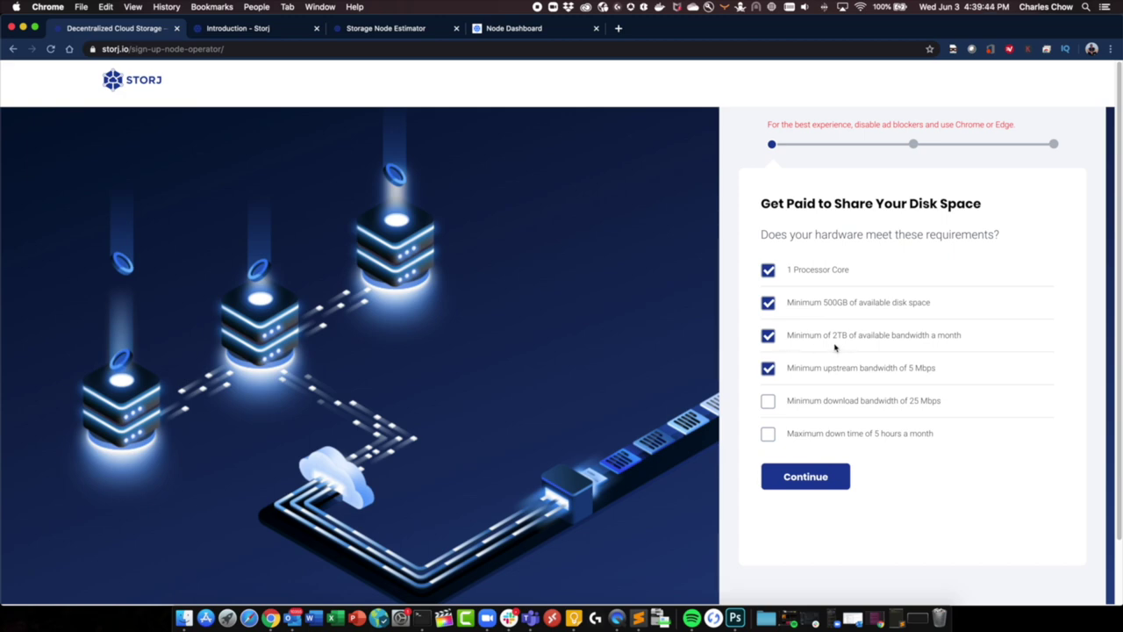
click(768, 401)
click(768, 433)
- Continue to the auth token step and highlight the 'Get Your Auth Token' heading
click(803, 488)
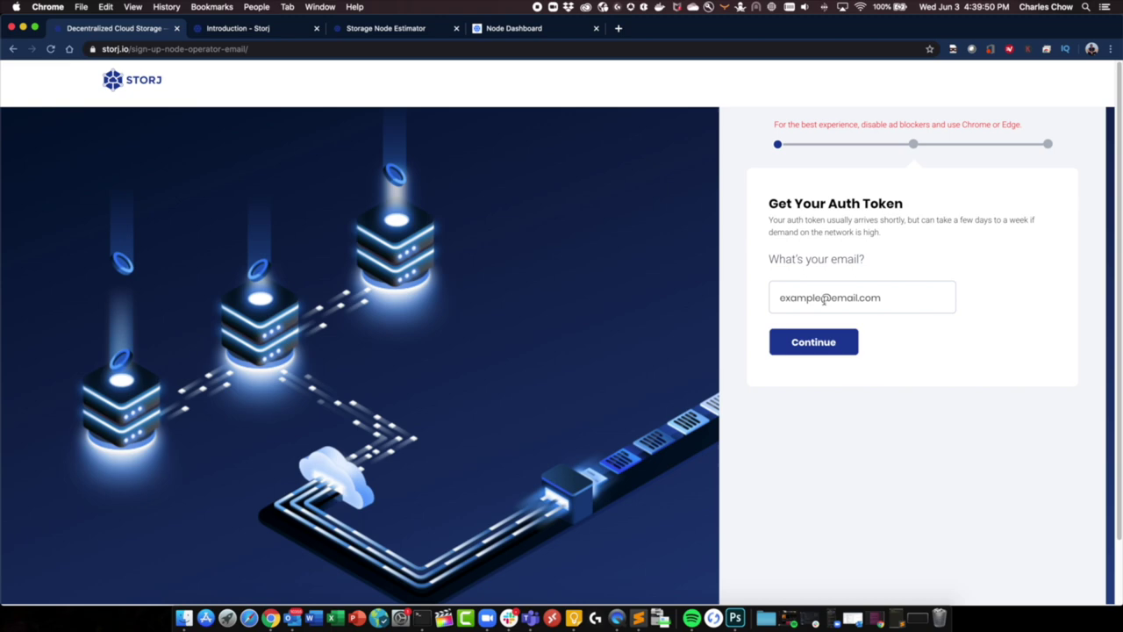
click(824, 300)
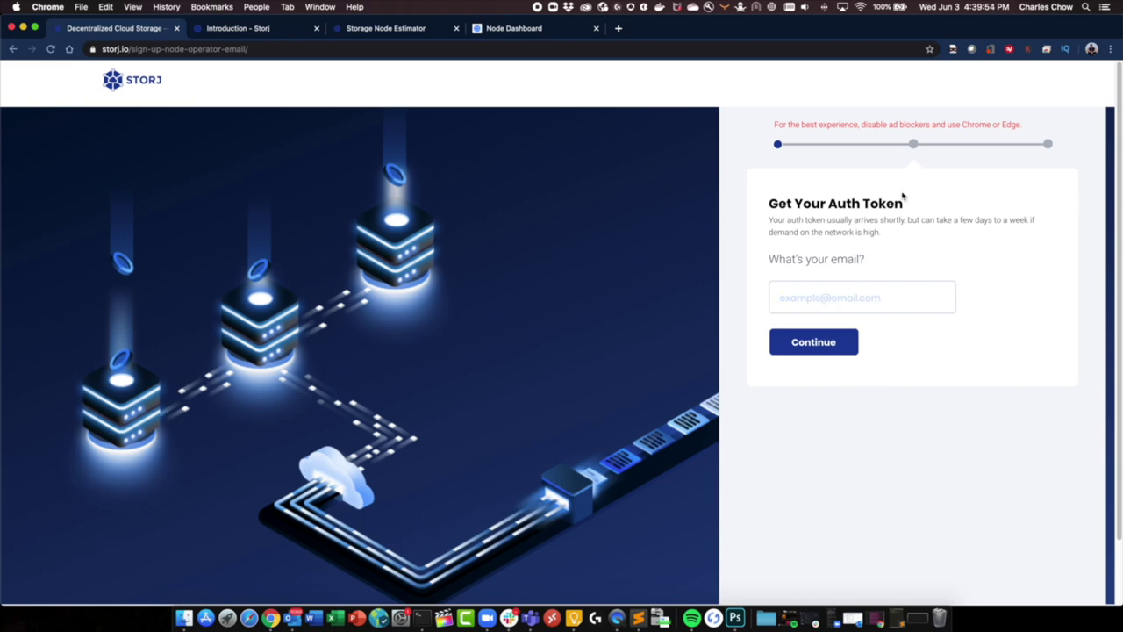
drag(904, 204, 771, 207)
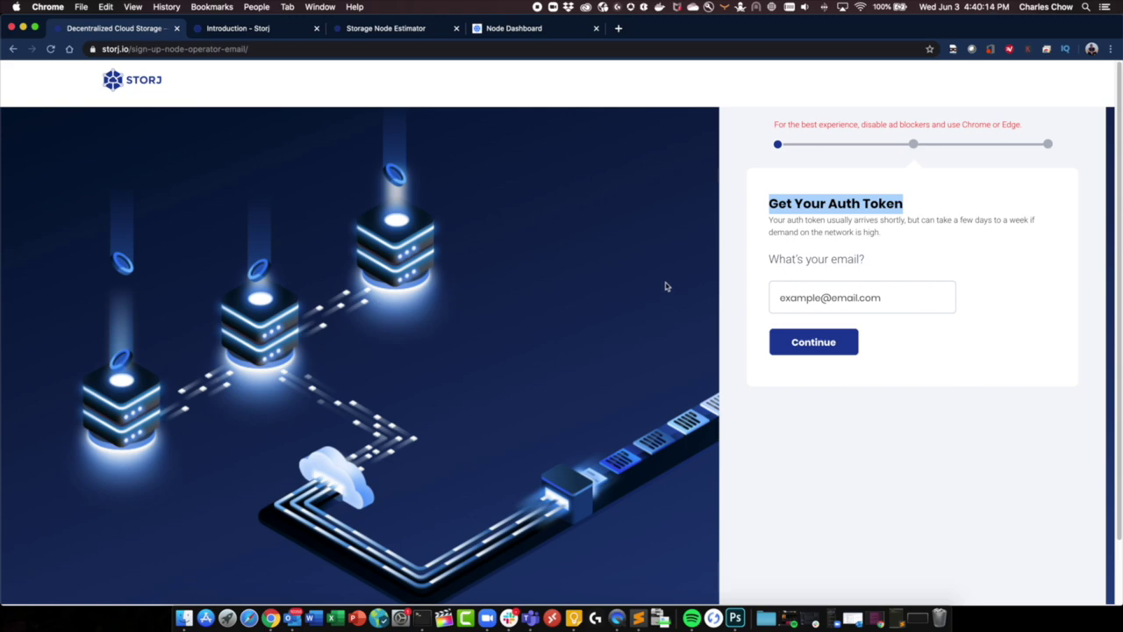
- Go from the Storj docs Introduction to the Authorization Token page
click(275, 37)
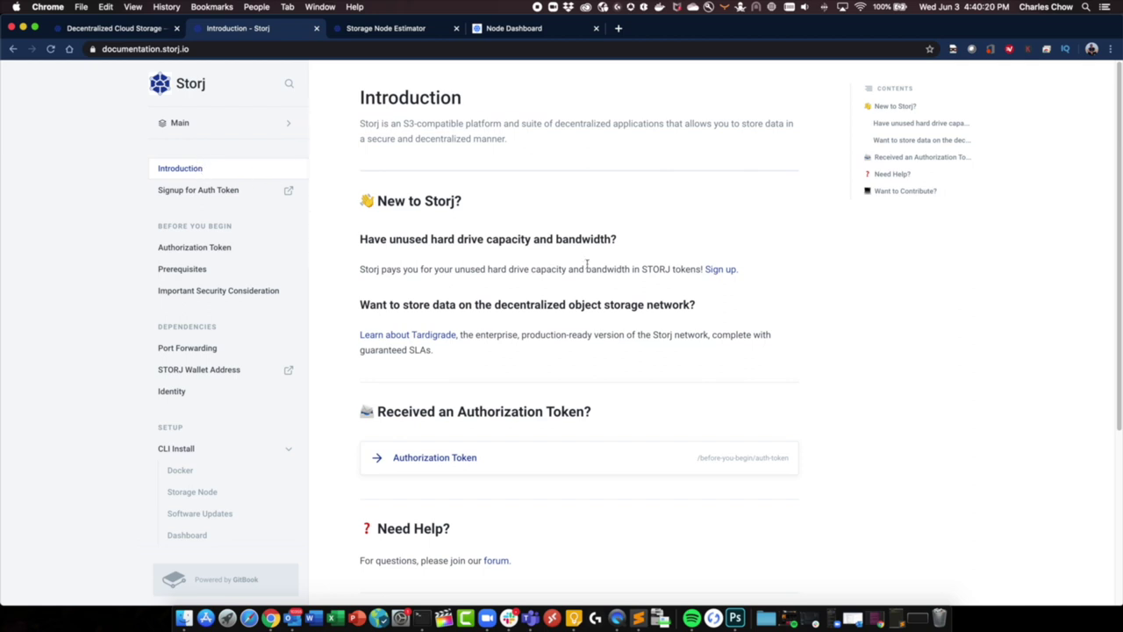
scroll(586, 265, down, 1)
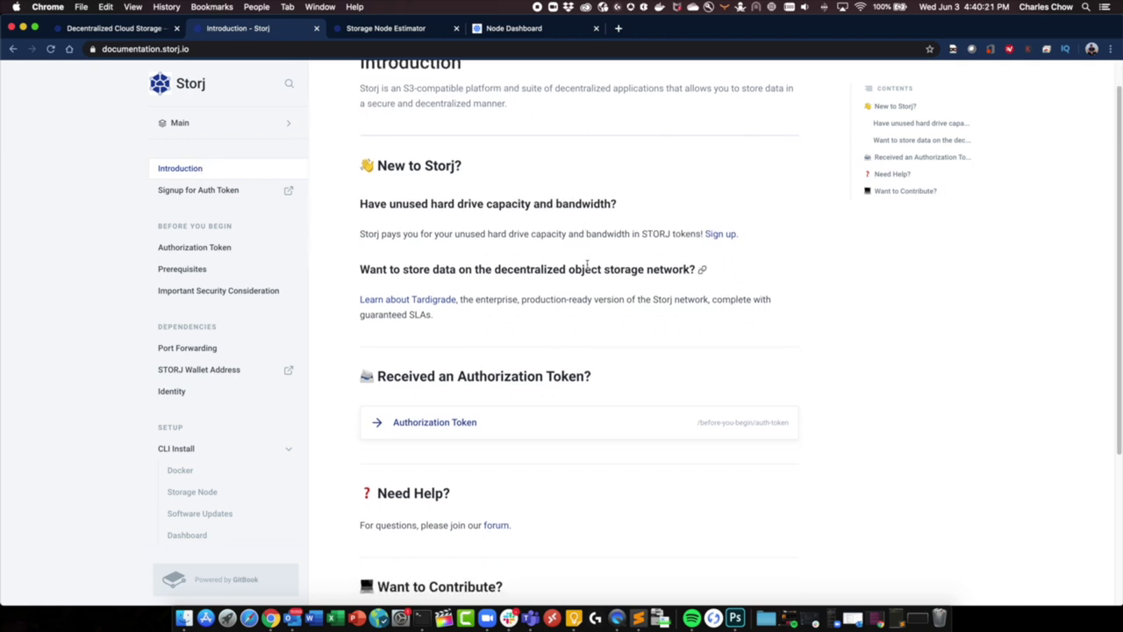
click(379, 413)
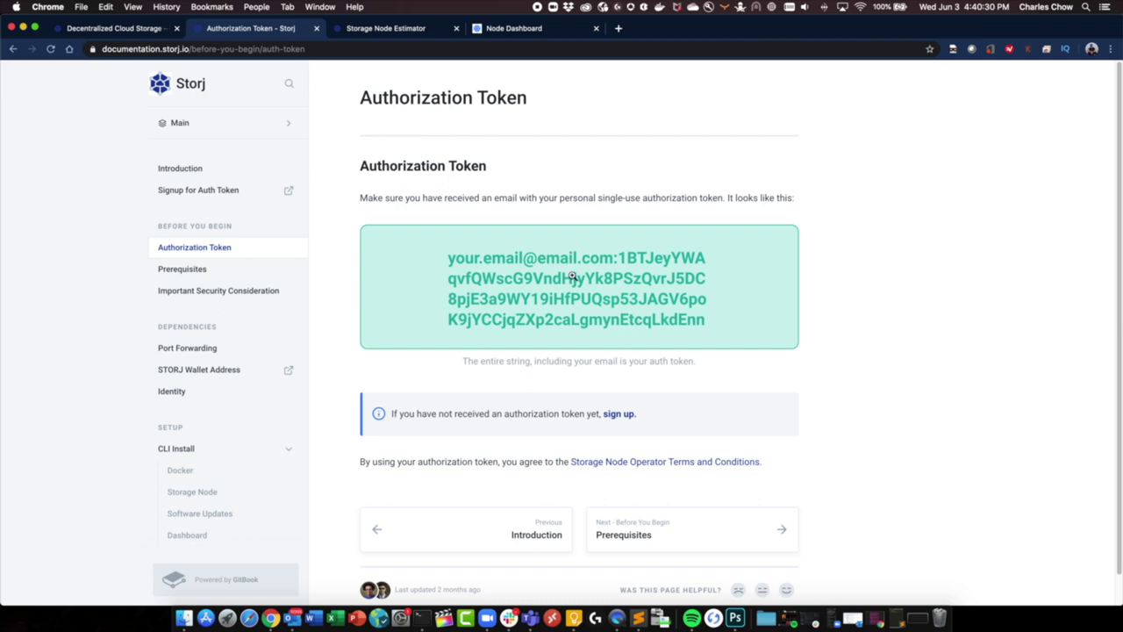
- View the Prerequisites page's Windows, Linux (Preferred) and macOS system requirements
click(217, 273)
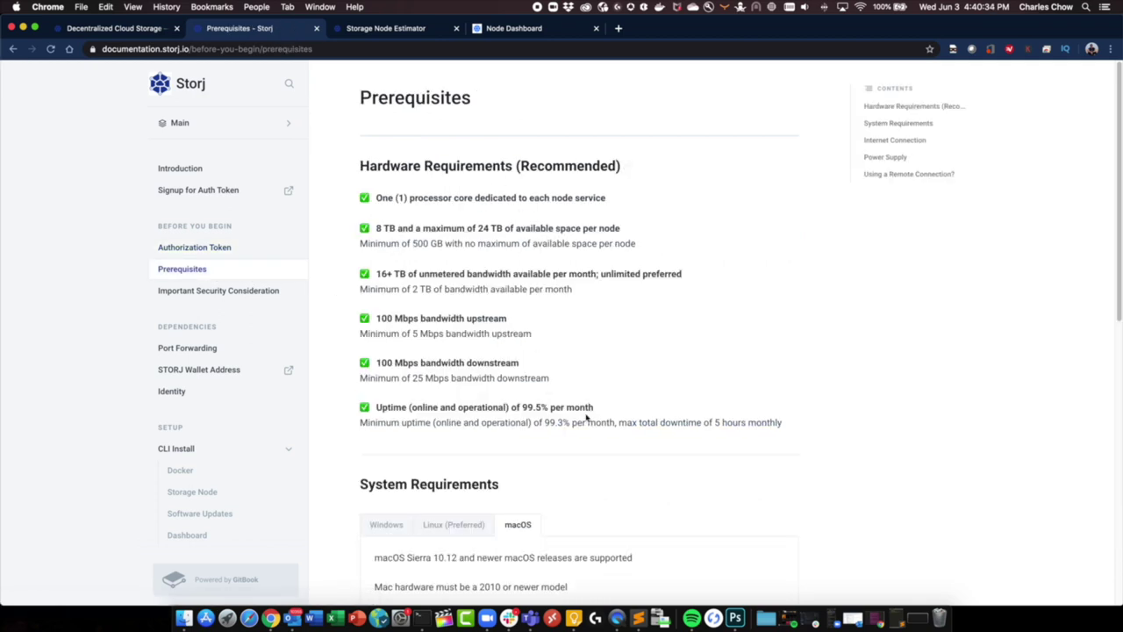
scroll(509, 290, down, 5)
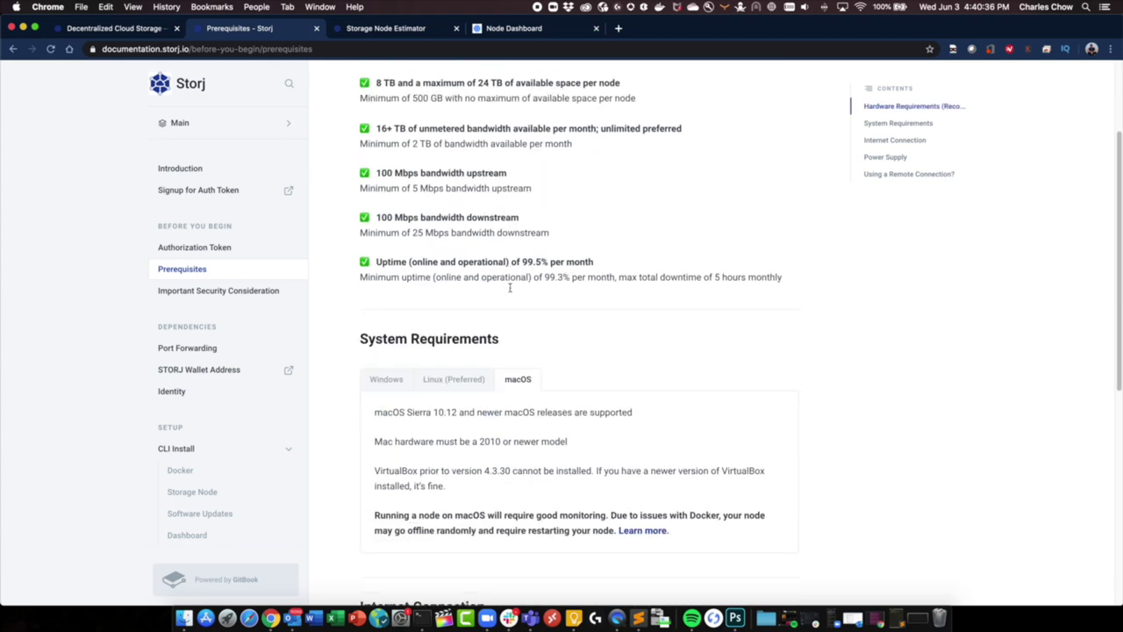
click(389, 268)
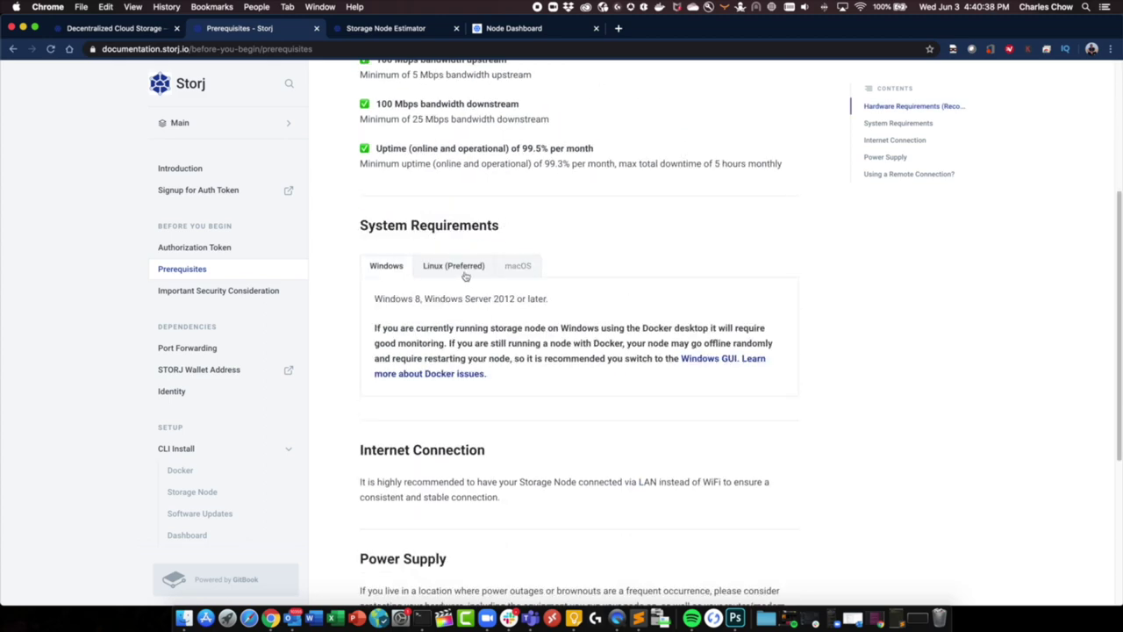
click(462, 272)
click(530, 274)
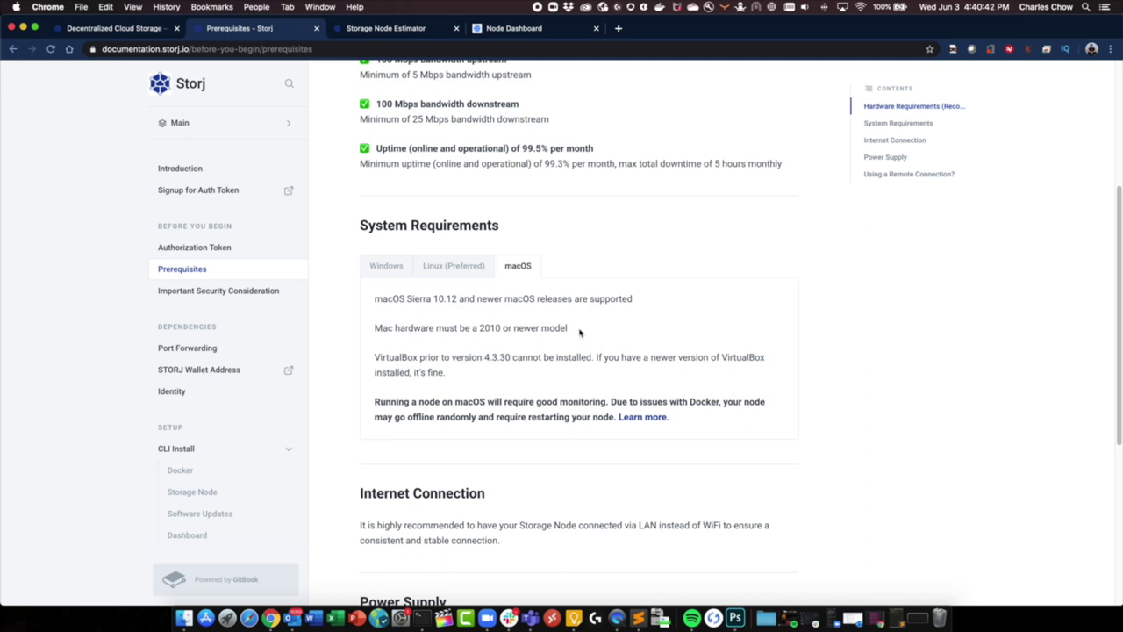
scroll(579, 332, down, 1)
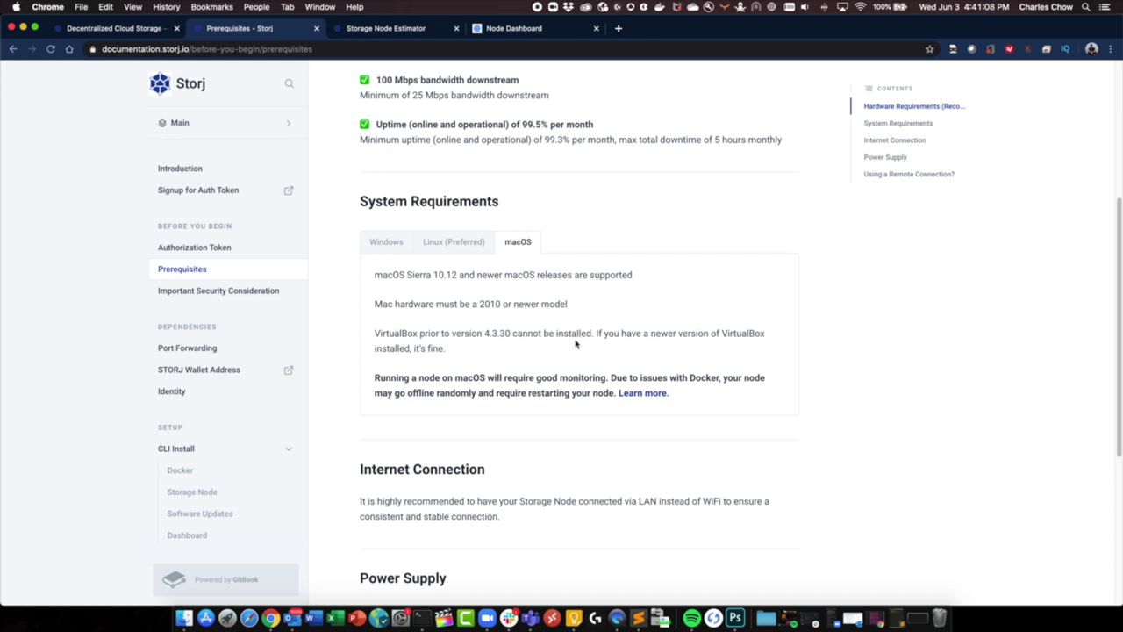
- Sign in to the DiskStation at 192.168.0.126:5001 in a new tab
click(618, 28)
text(192.168.0.126:5001)
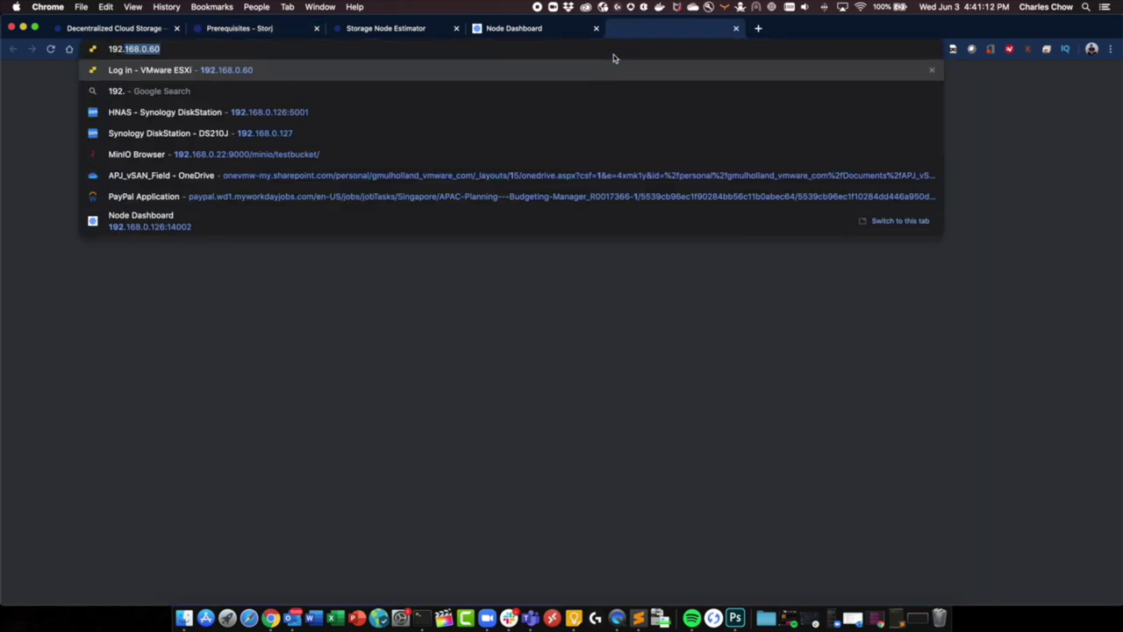
key(Return)
text(•••••••••)
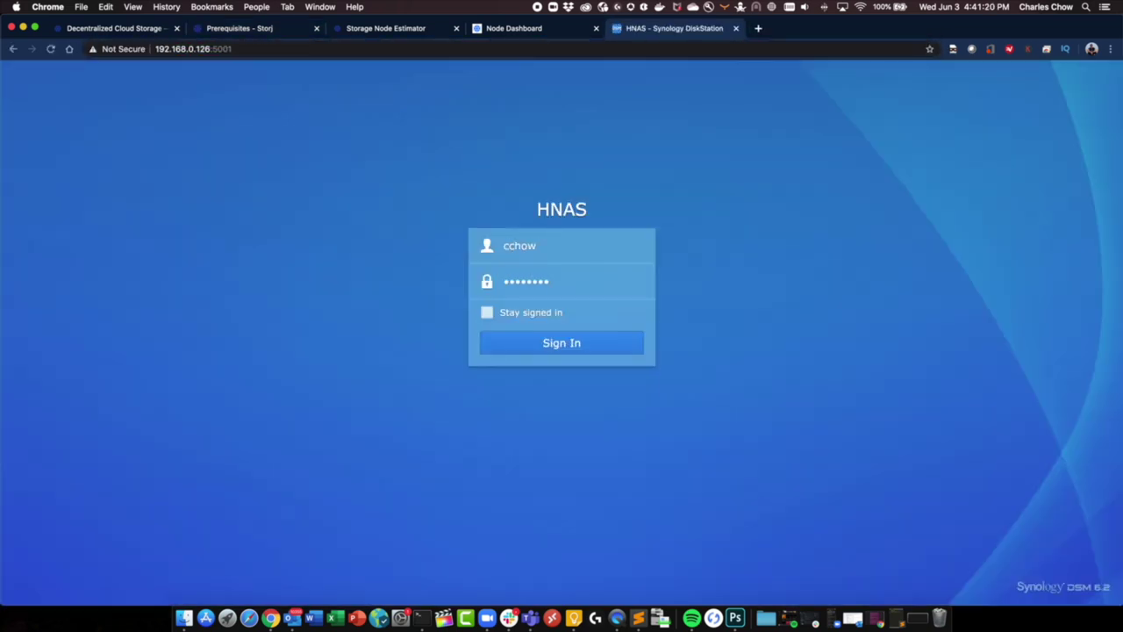
key(Return)
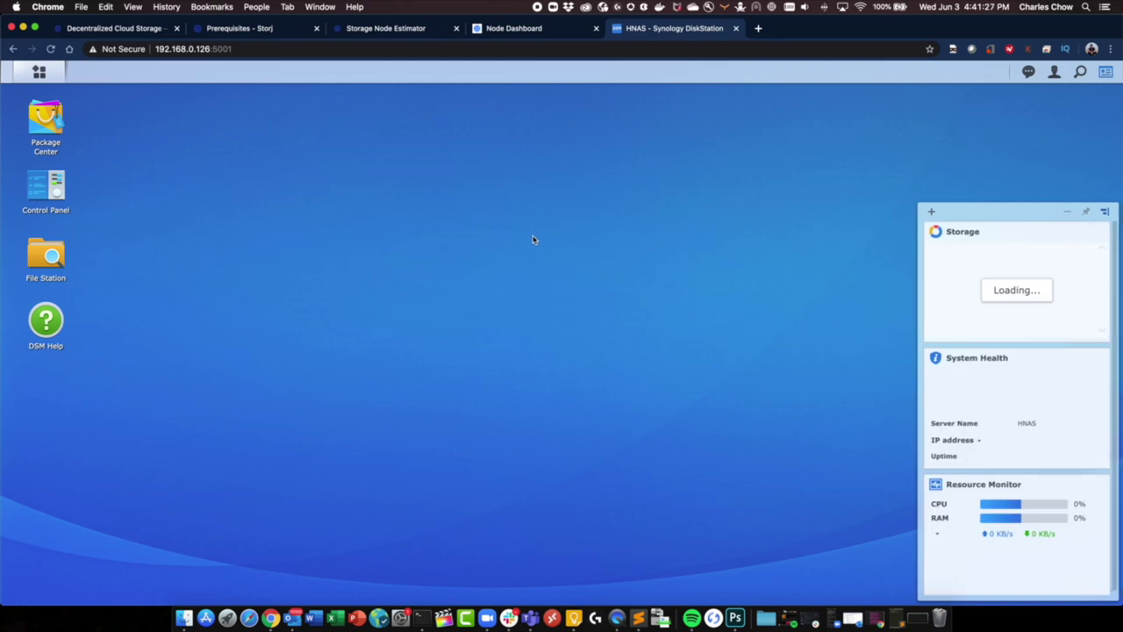
- Search Package Center for 'docker' to find the installed Docker package
double_click(46, 125)
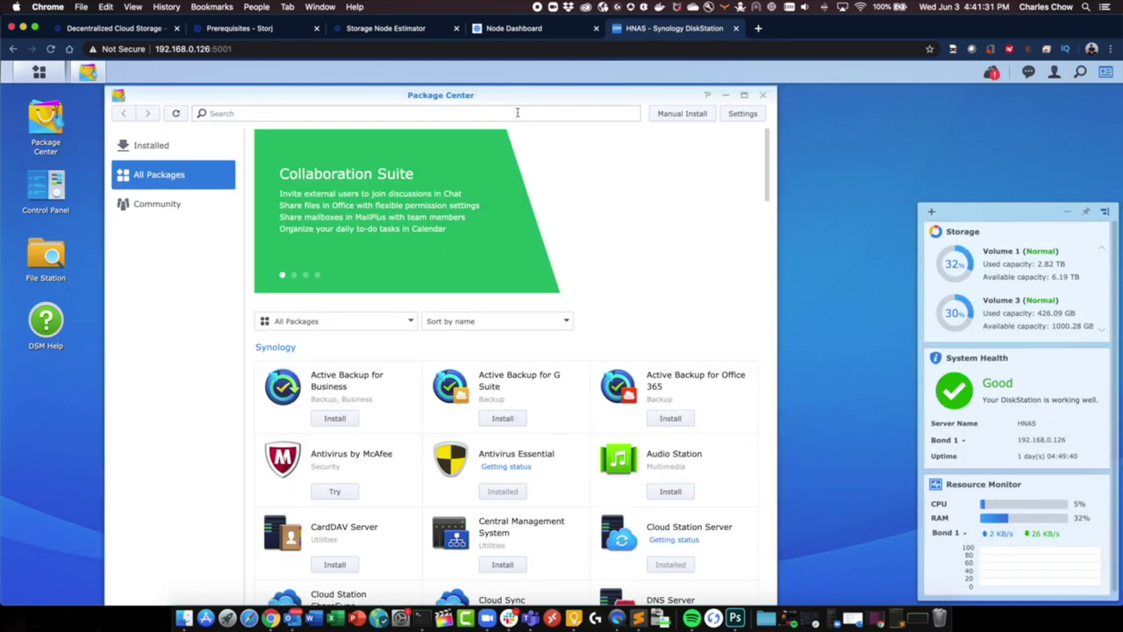
click(517, 112)
text(docker)
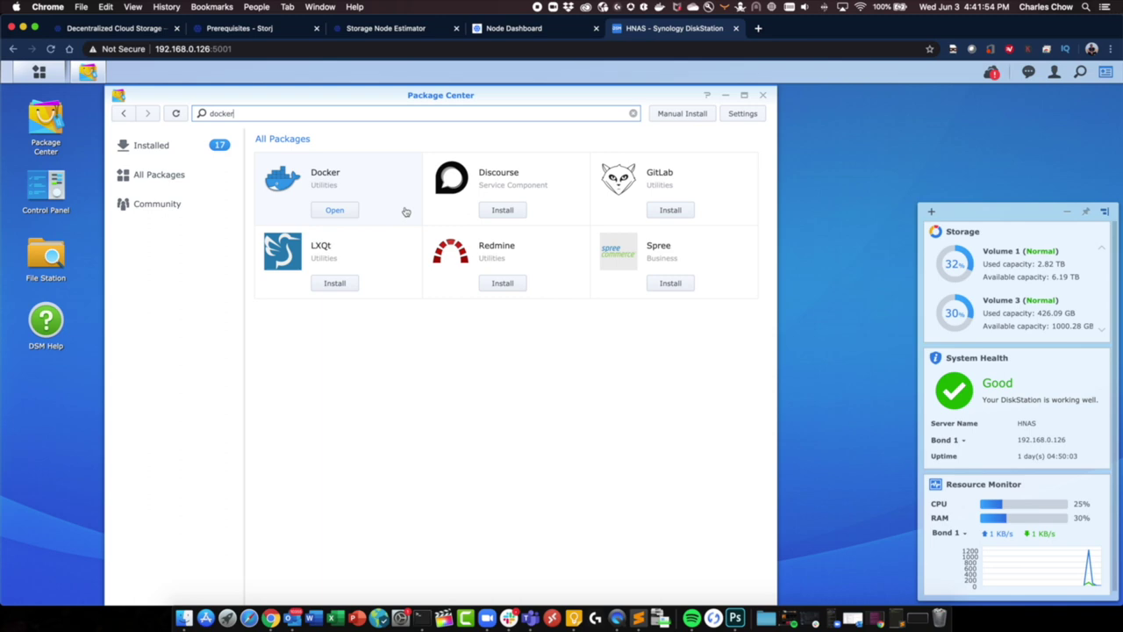
- Scroll the Storj docs to the Port Forwarding firewall rule steps and select port 28967
click(257, 35)
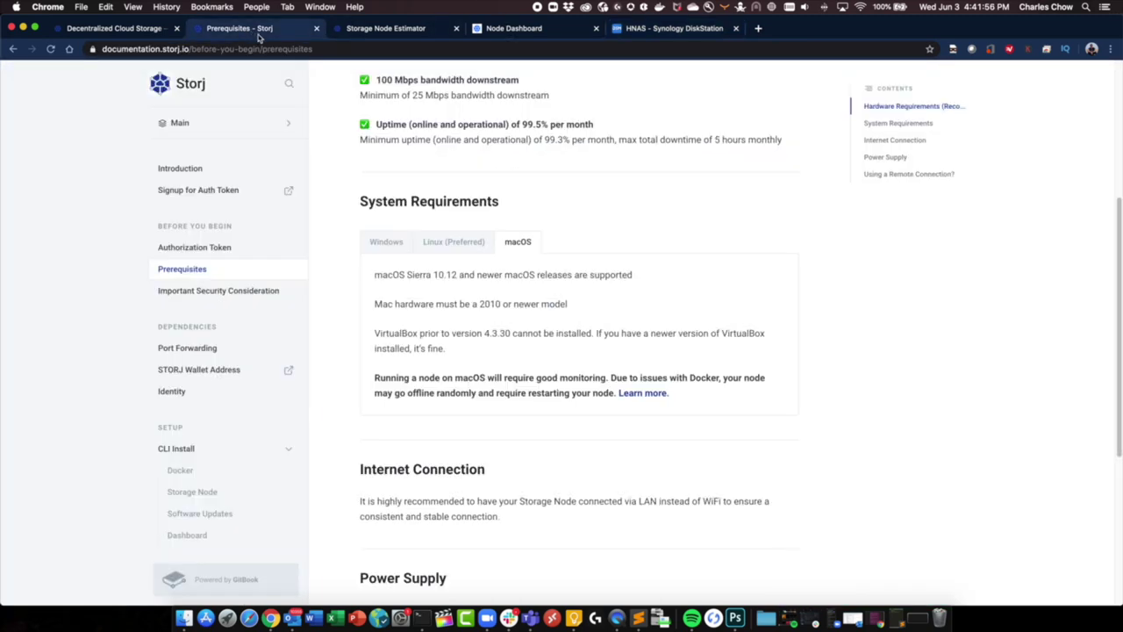
scroll(606, 369, down, 3)
scroll(602, 369, down, 3)
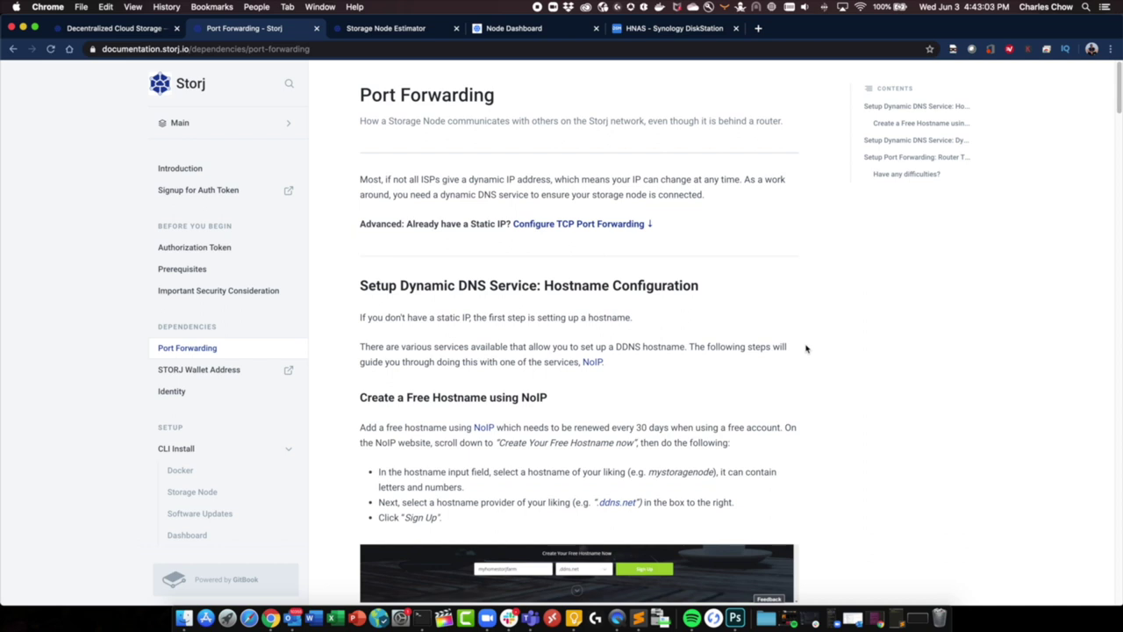
scroll(582, 419, down, 2)
scroll(614, 392, down, 2)
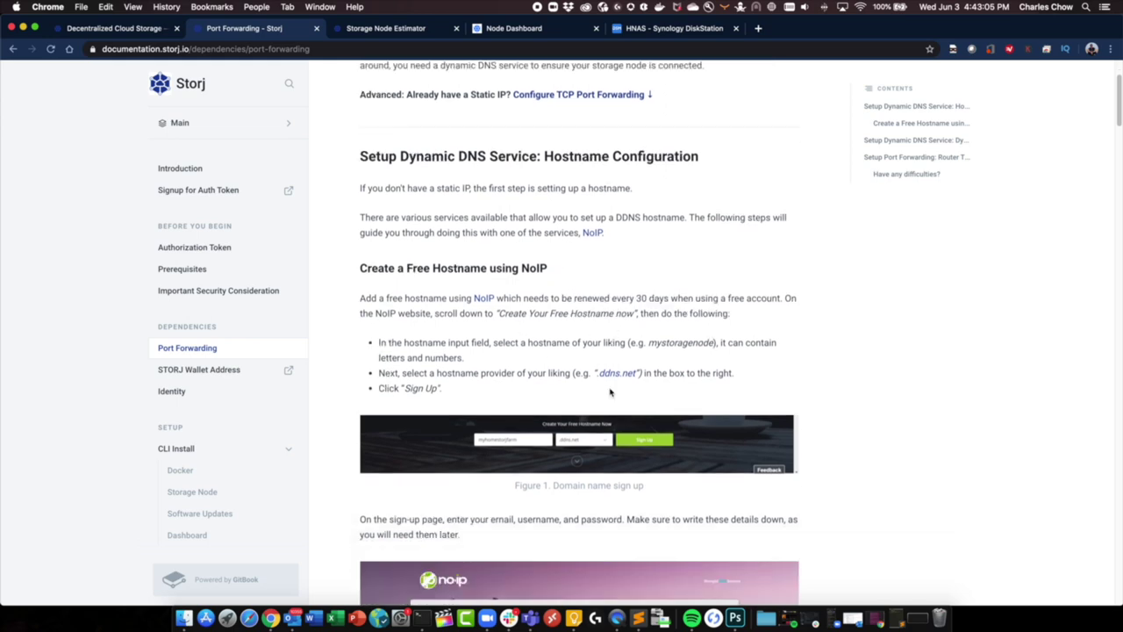
scroll(611, 386, down, 3)
scroll(637, 387, down, 5)
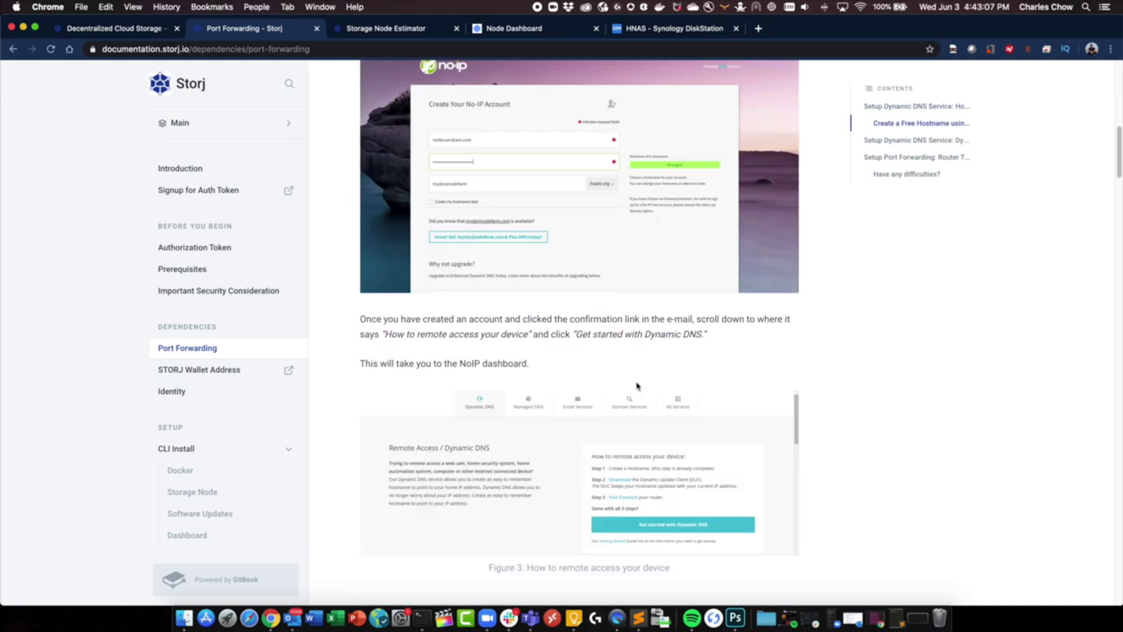
scroll(638, 387, down, 9)
scroll(637, 386, down, 2)
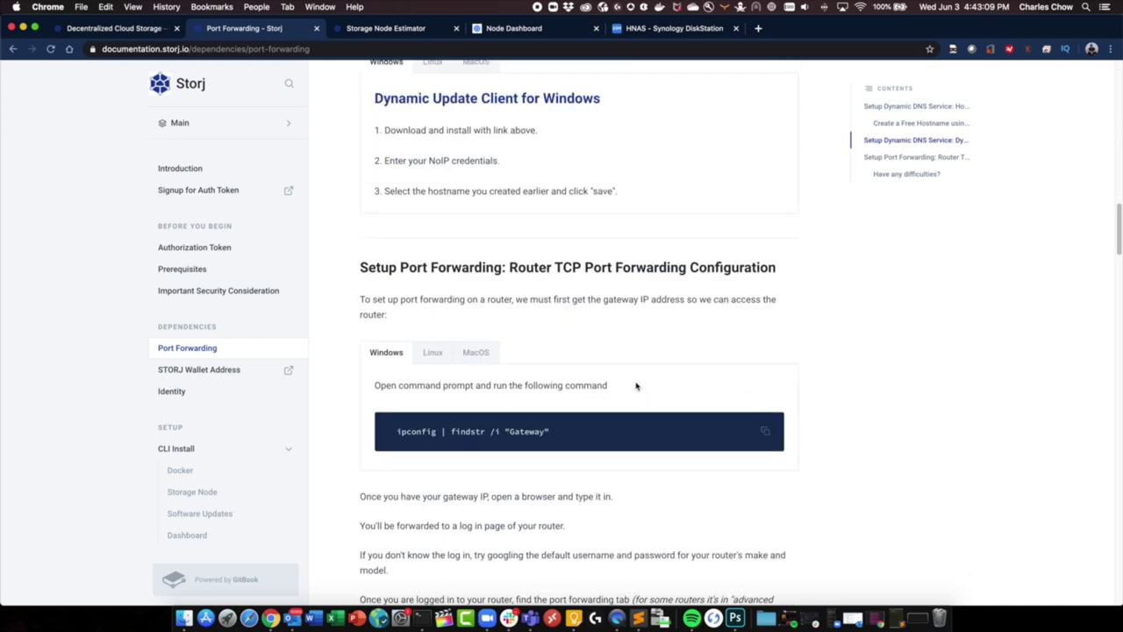
scroll(634, 386, down, 4)
scroll(634, 388, down, 8)
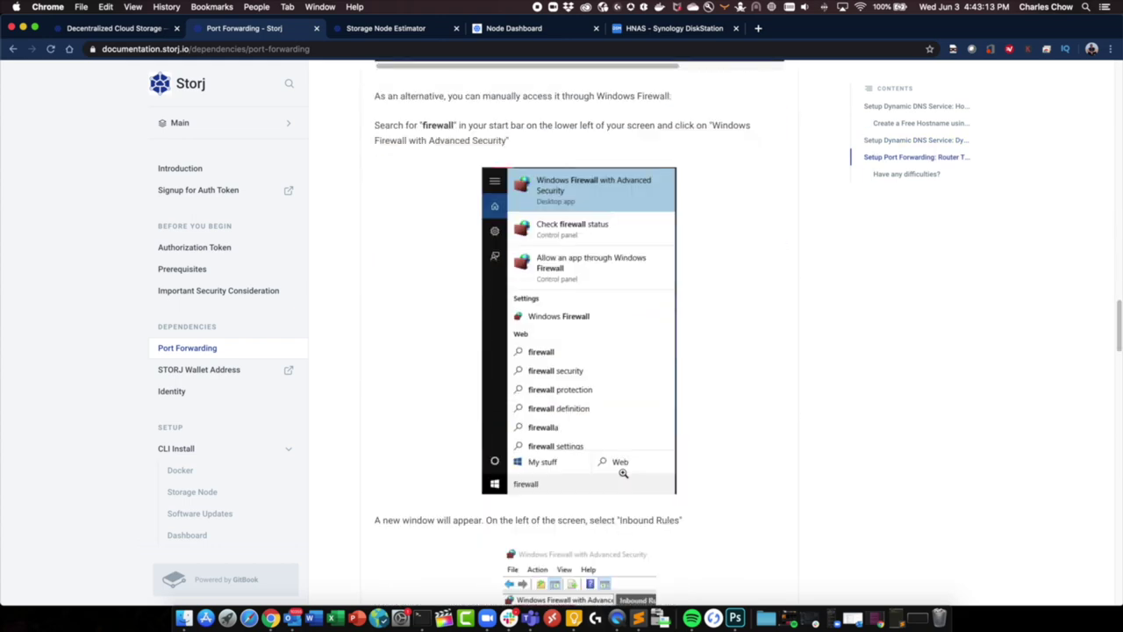
scroll(623, 473, down, 12)
scroll(621, 472, down, 5)
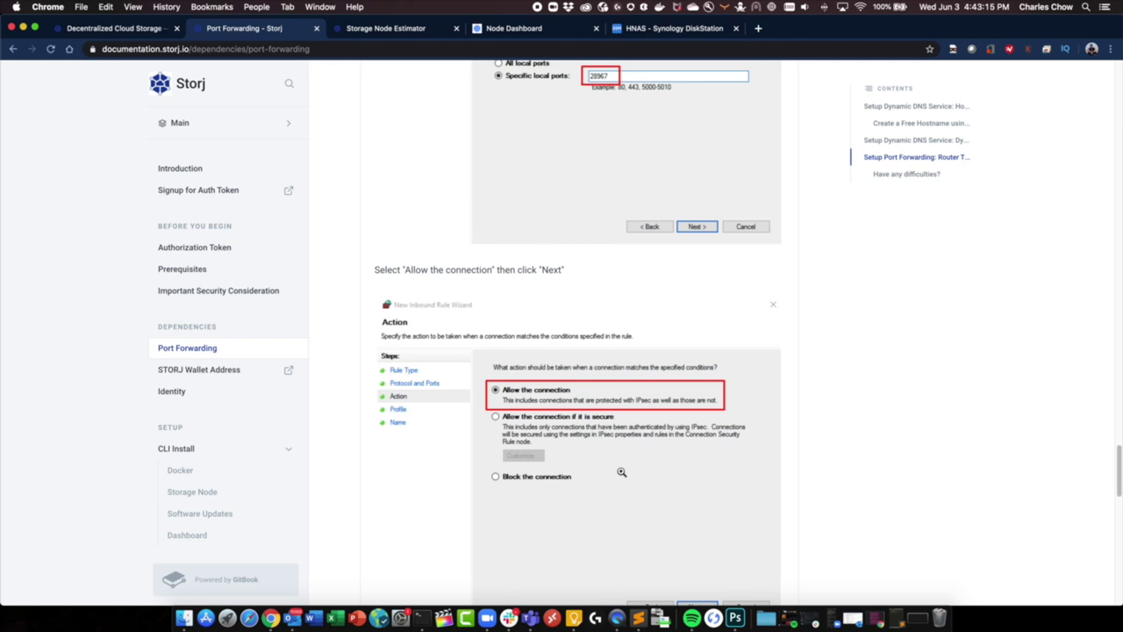
scroll(623, 465, up, 7)
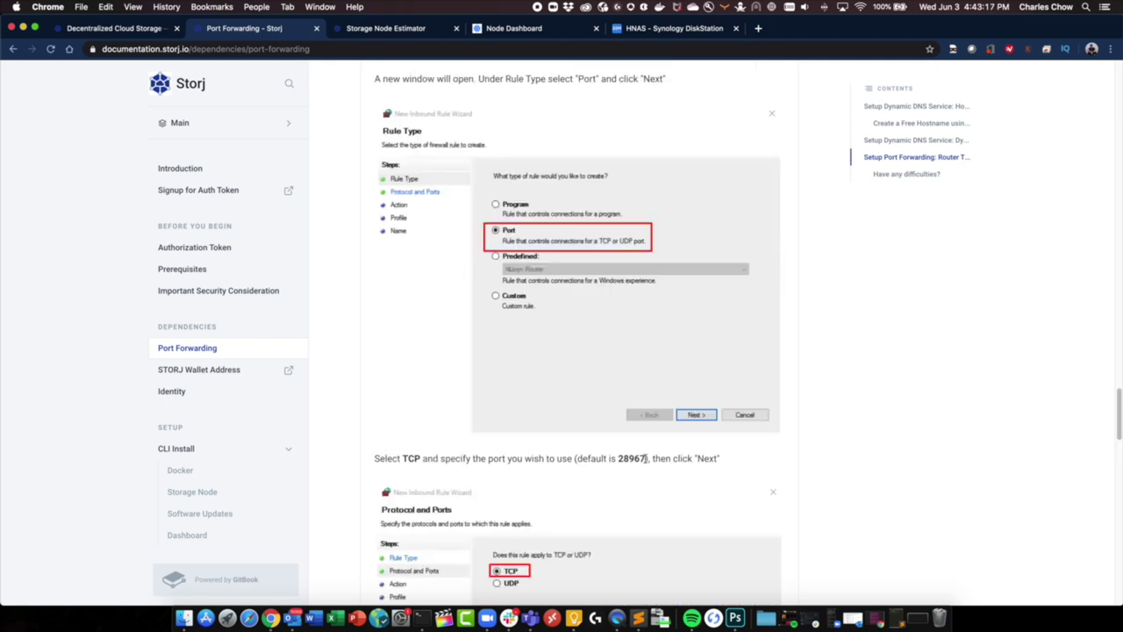
drag(647, 458, 619, 458)
- Open the STORJ Wallet Address article and highlight 'Ledger Nano S' as a supported hardware wallet
click(228, 371)
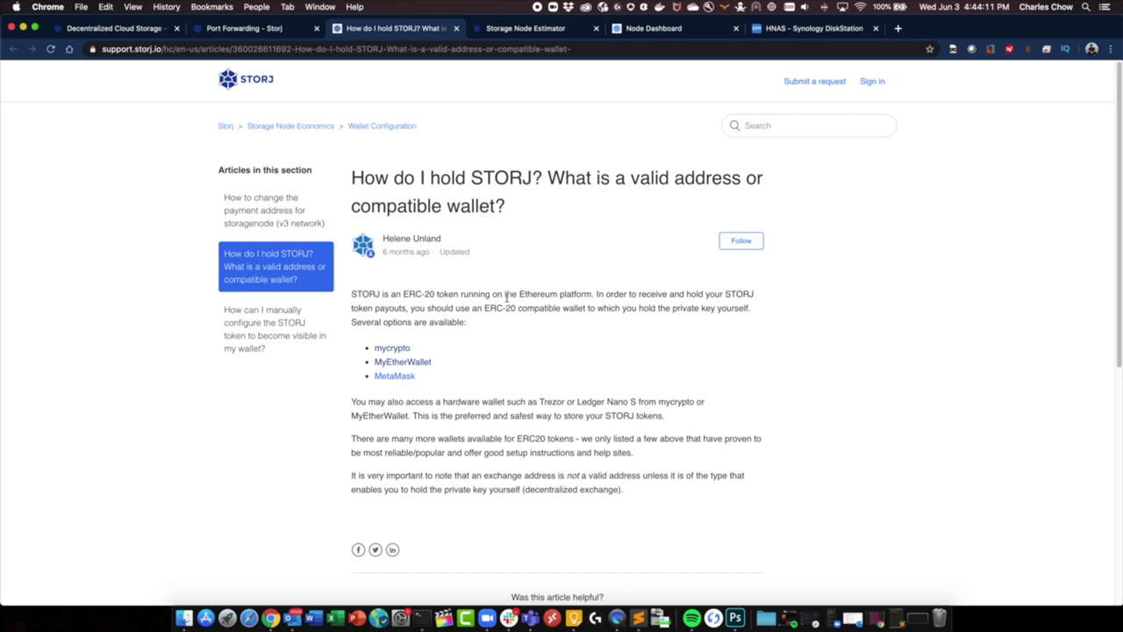
drag(637, 402, 576, 401)
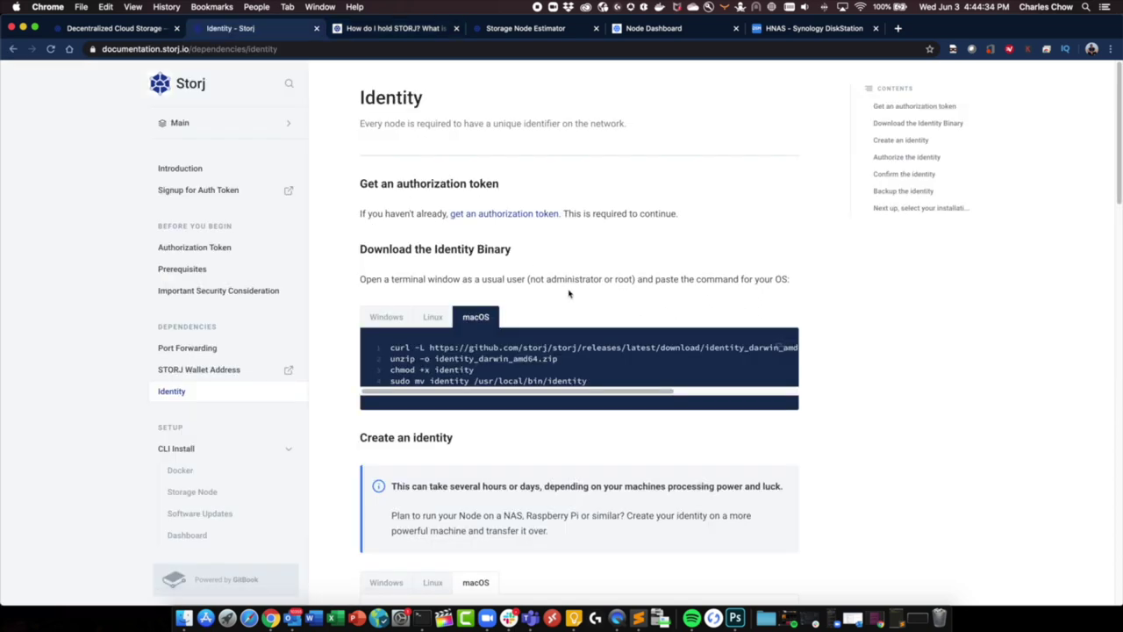
scroll(569, 292, down, 1)
- Select the identity create storagenode command and compare its Linux, Windows and macOS versions
scroll(563, 314, down, 5)
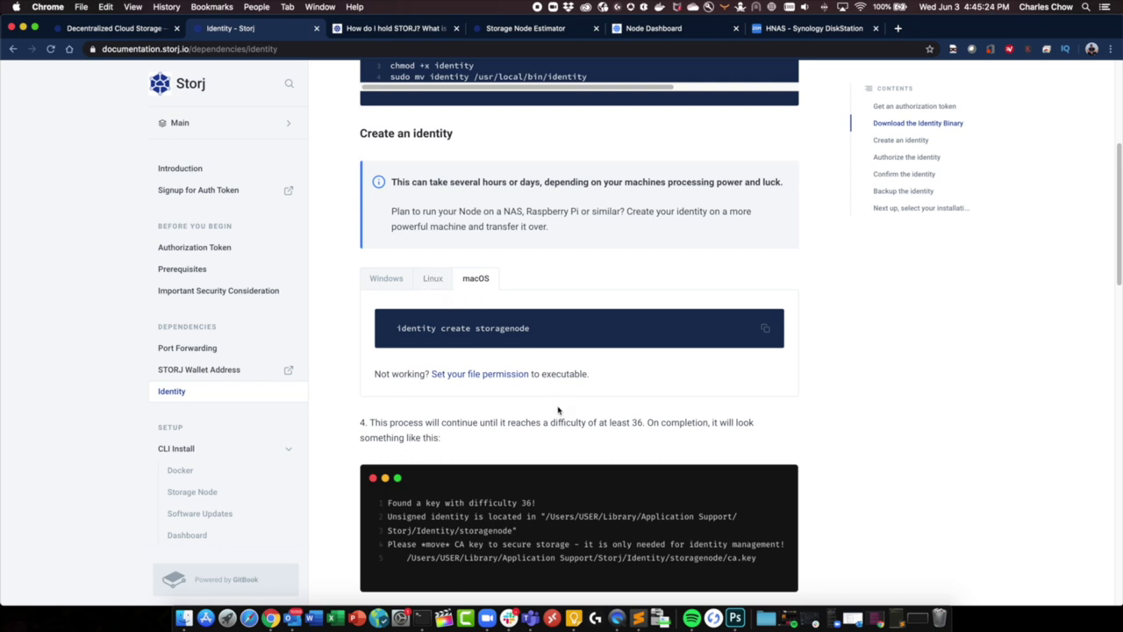
scroll(562, 409, down, 1)
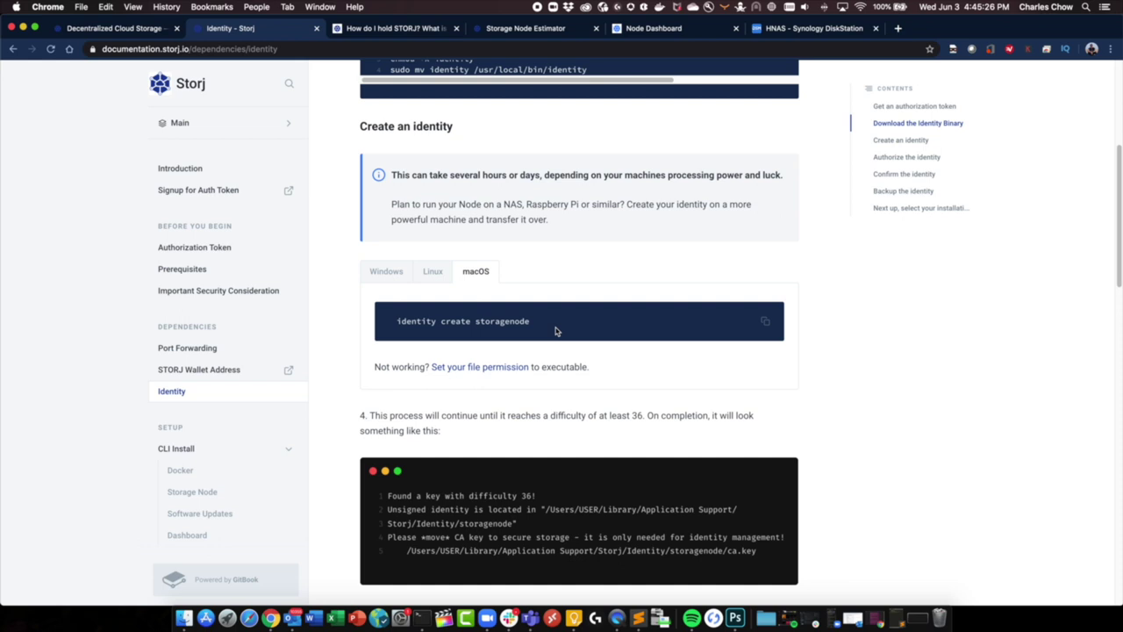
drag(545, 326, 392, 323)
click(432, 279)
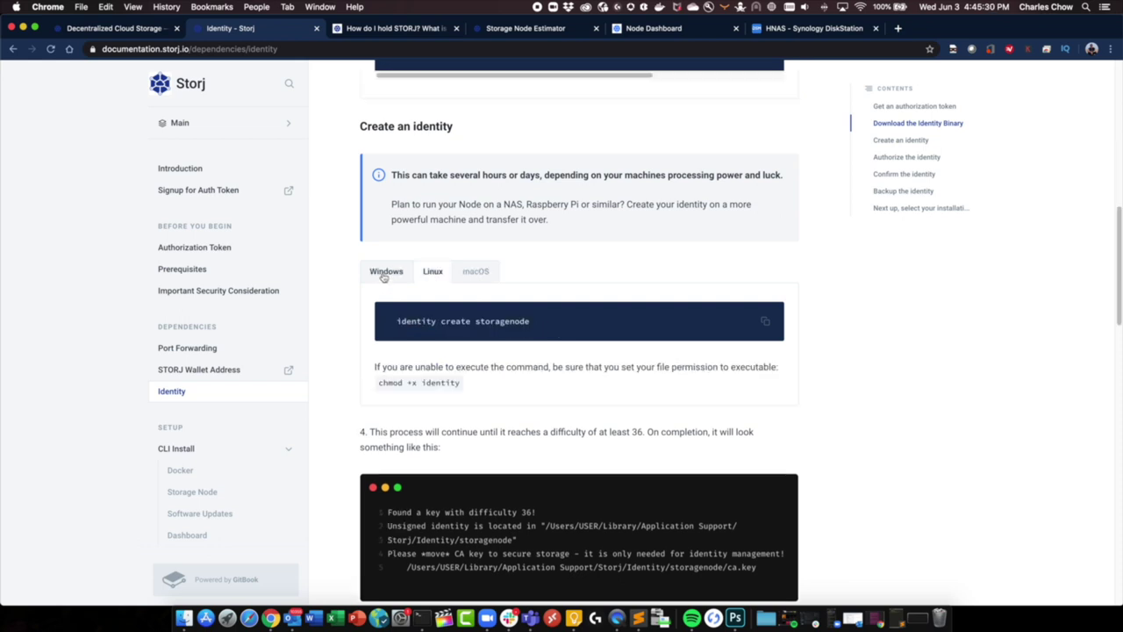
click(384, 275)
click(486, 275)
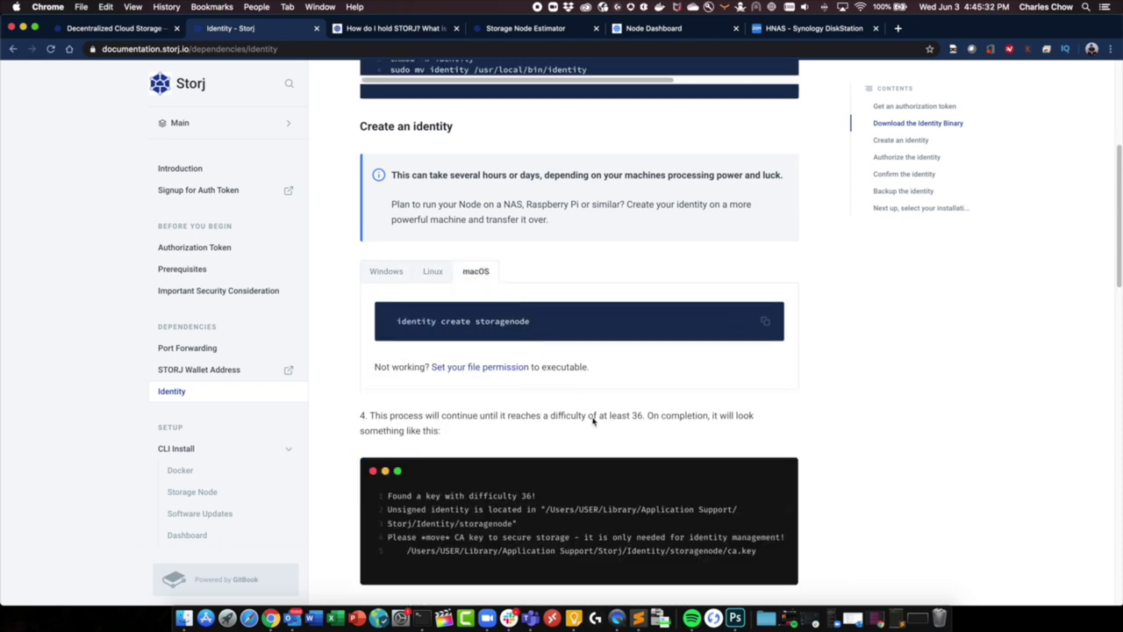
- Scroll through the remaining identity authorization and confirmation instructions
scroll(527, 491, down, 1)
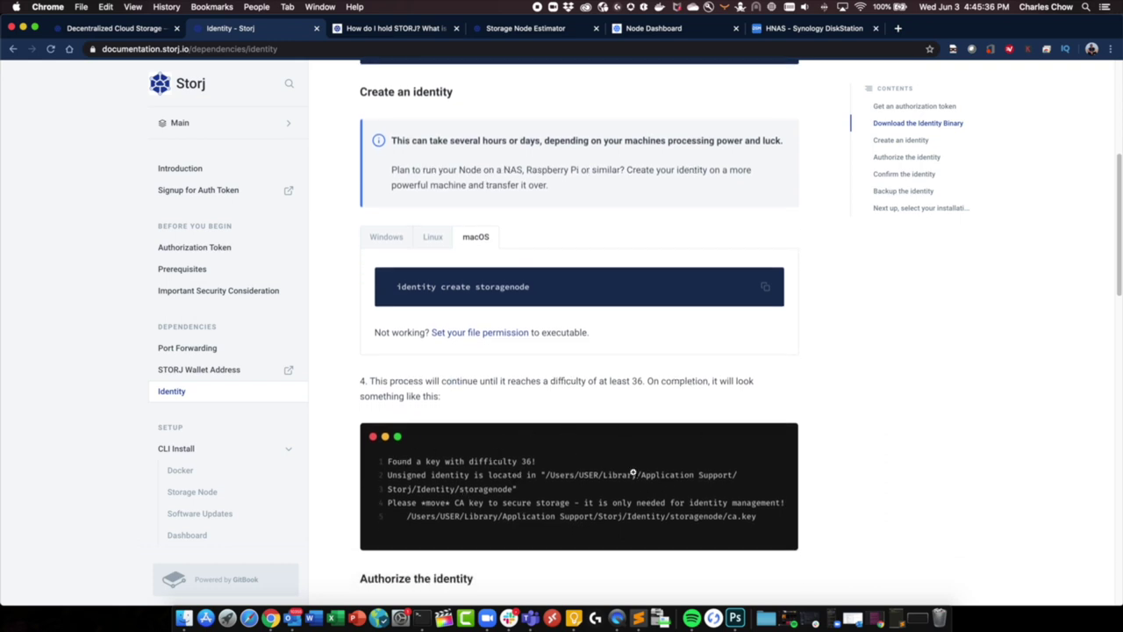
scroll(589, 448, down, 5)
scroll(589, 448, down, 4)
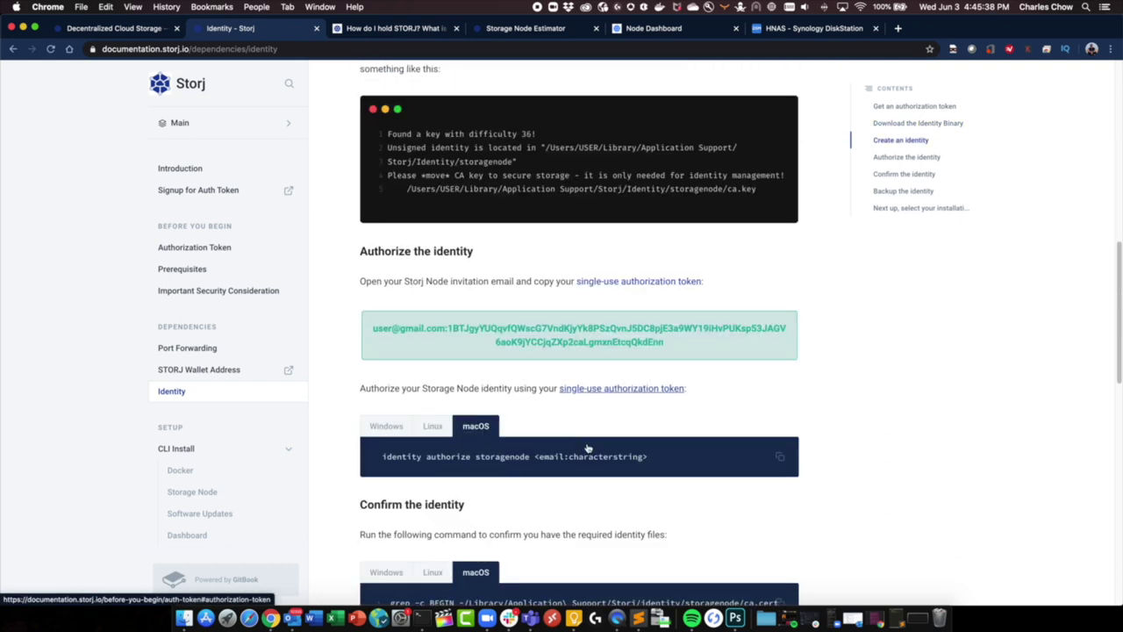
scroll(589, 451, down, 3)
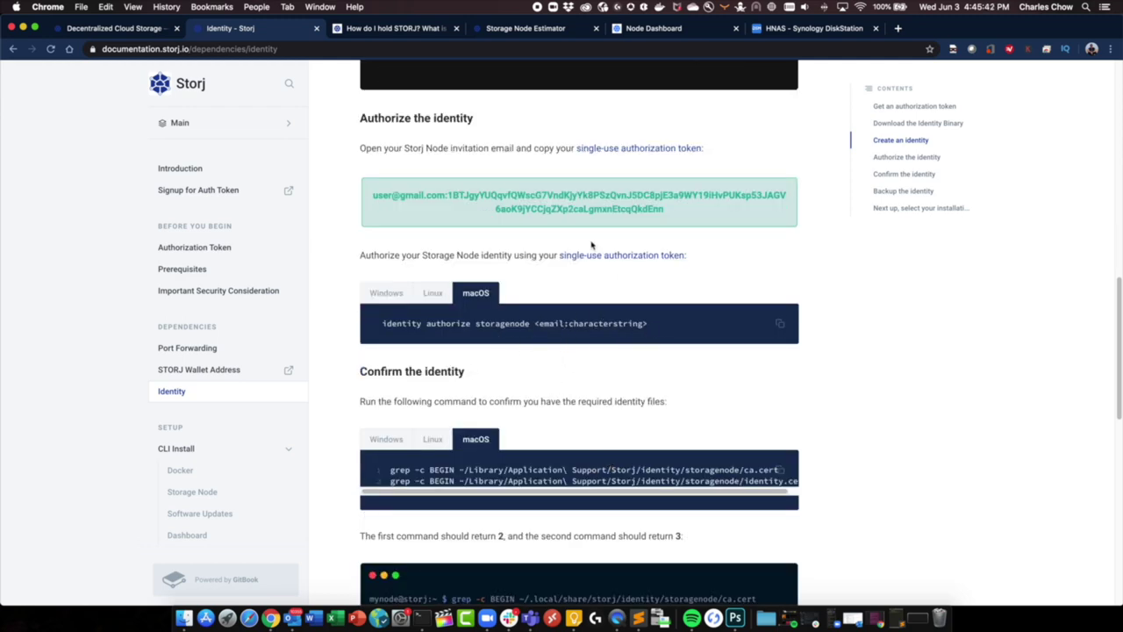
scroll(660, 357, down, 10)
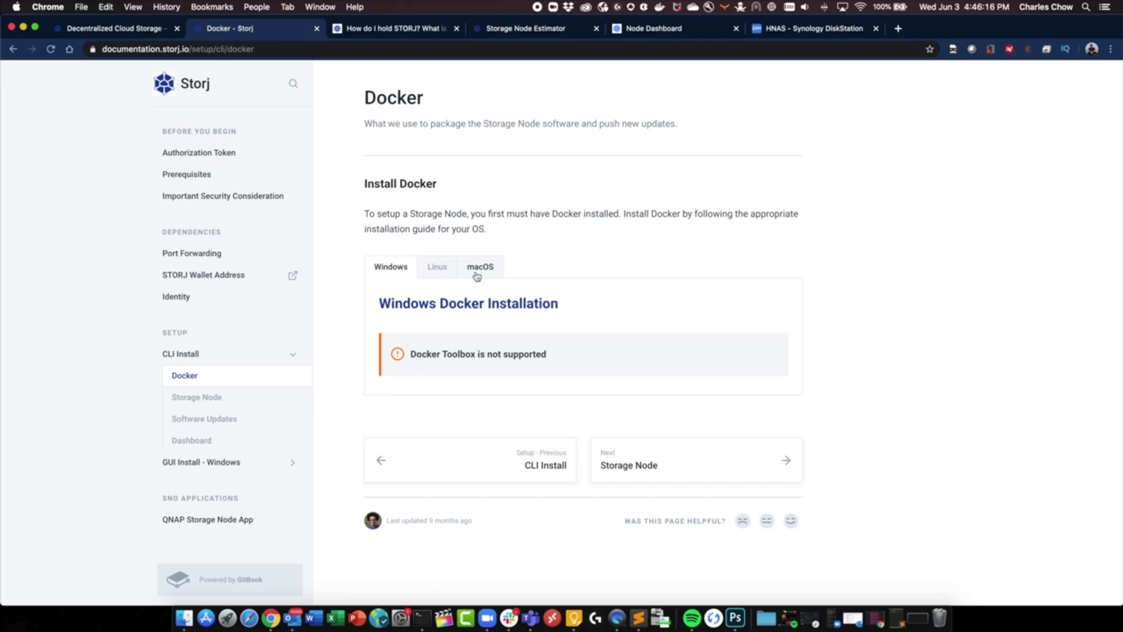
- Show the macOS Docker instructions, then select 'docker pull storjlabs/storagenode:beta' on the Storage Node page
click(477, 274)
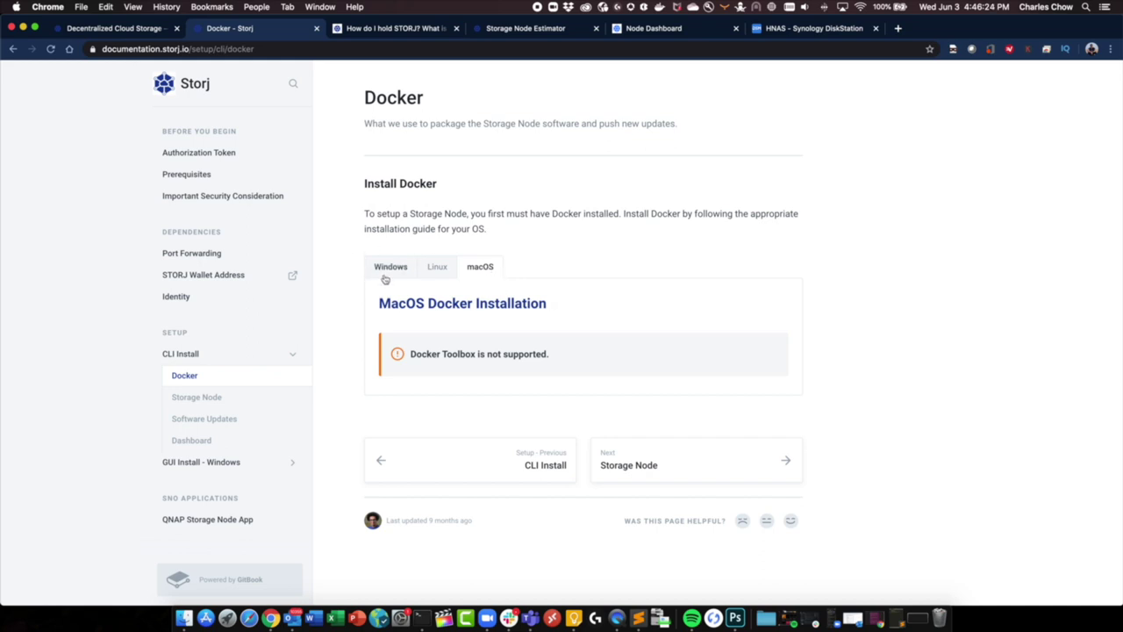
click(199, 399)
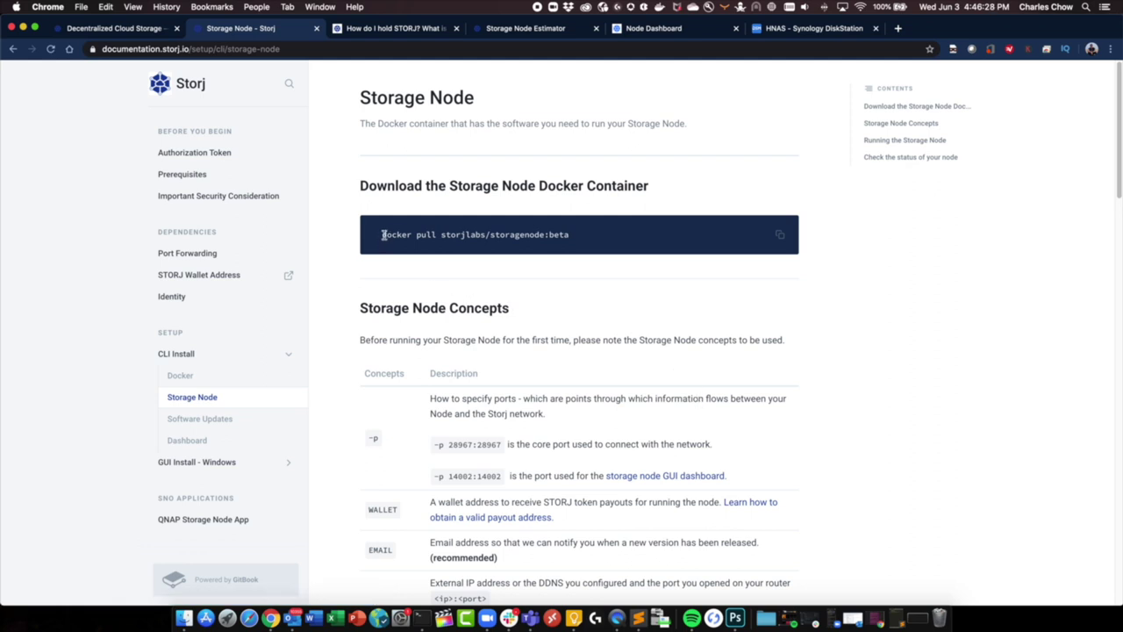
drag(383, 235, 569, 246)
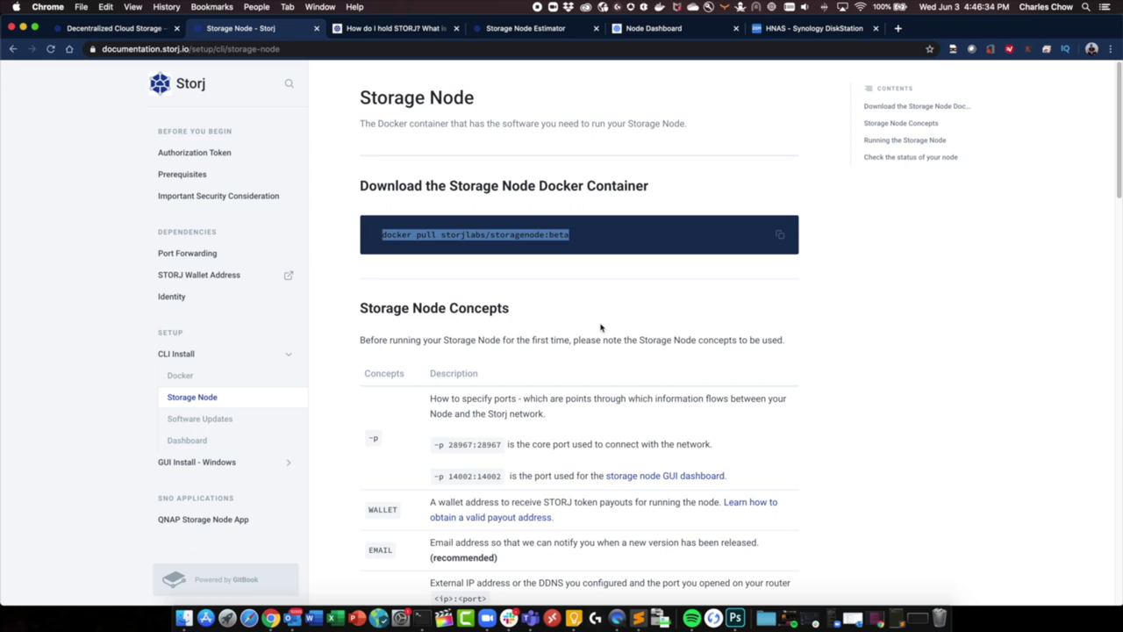
scroll(601, 327, down, 3)
scroll(612, 439, down, 1)
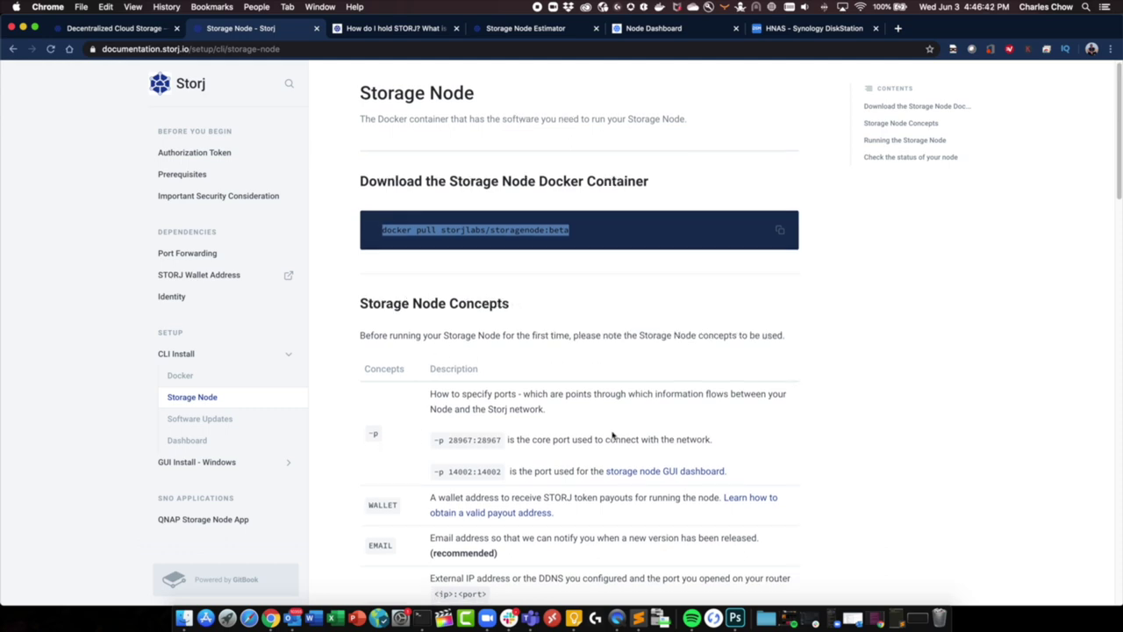
scroll(612, 435, down, 10)
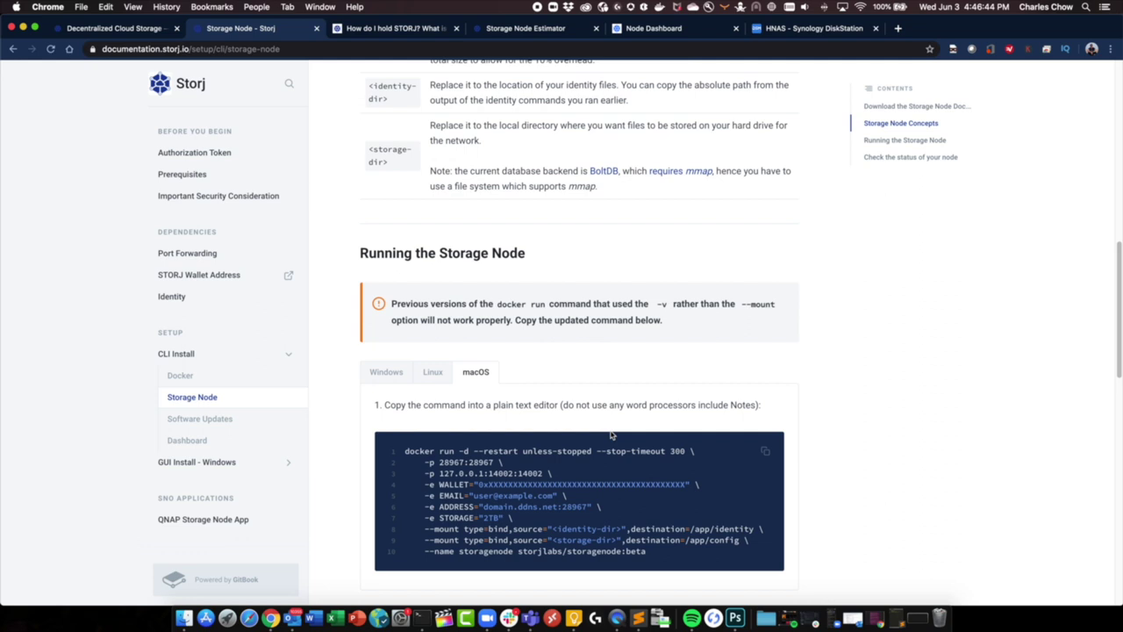
- Select the macOS docker run command and highlight its WALLET, EMAIL, ADDRESS and STORAGE 2TB values
drag(647, 467, 402, 366)
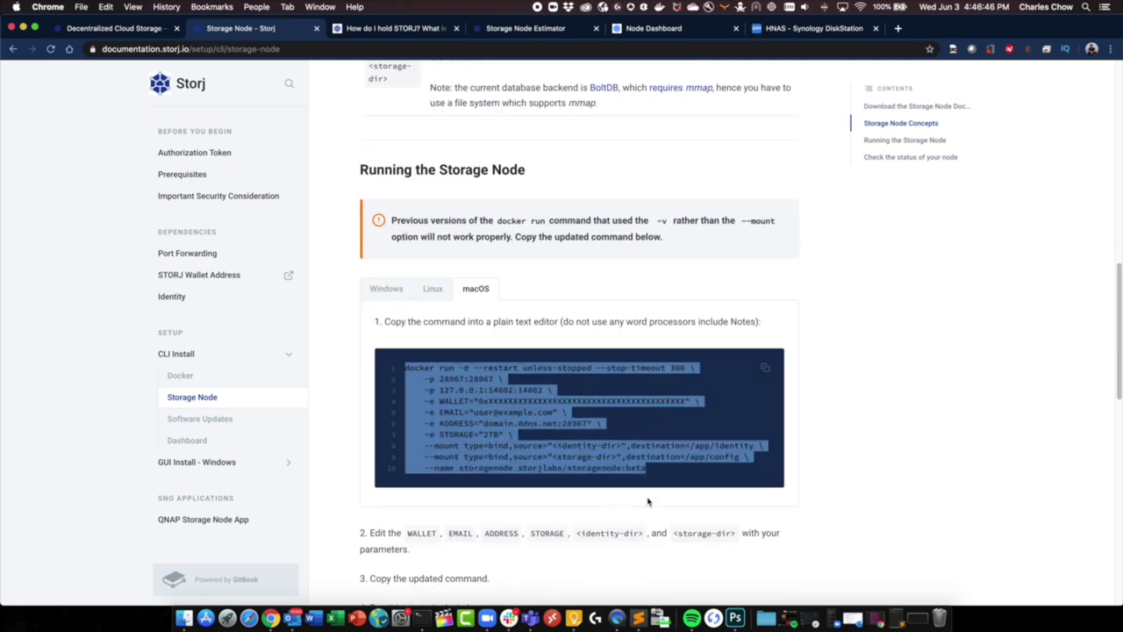
click(673, 471)
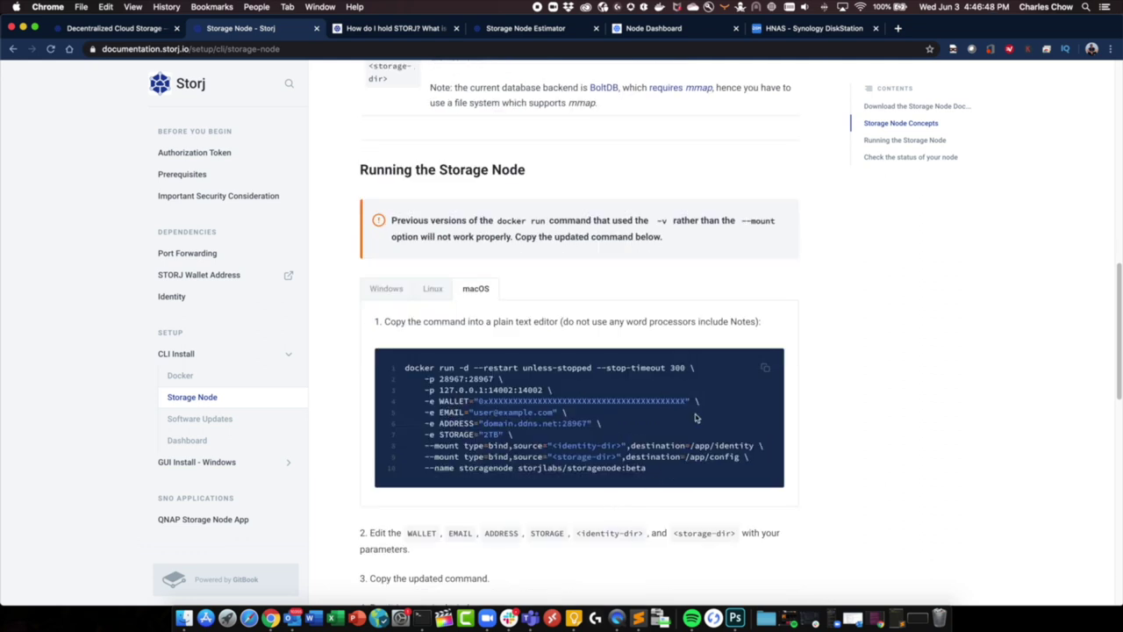
drag(689, 401, 478, 402)
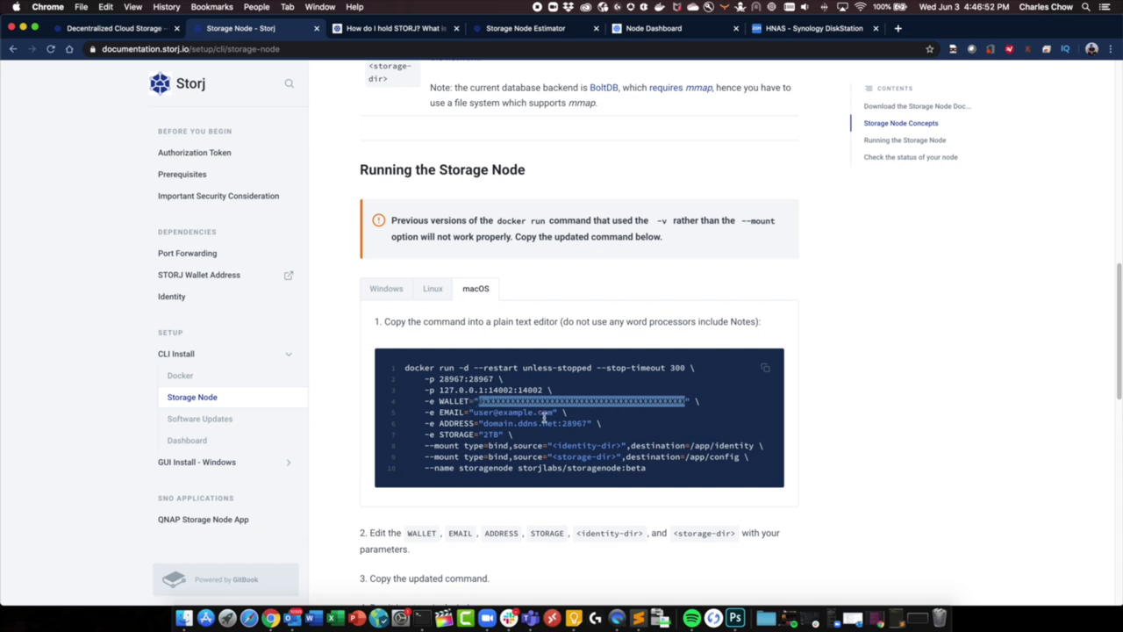
drag(554, 413, 467, 412)
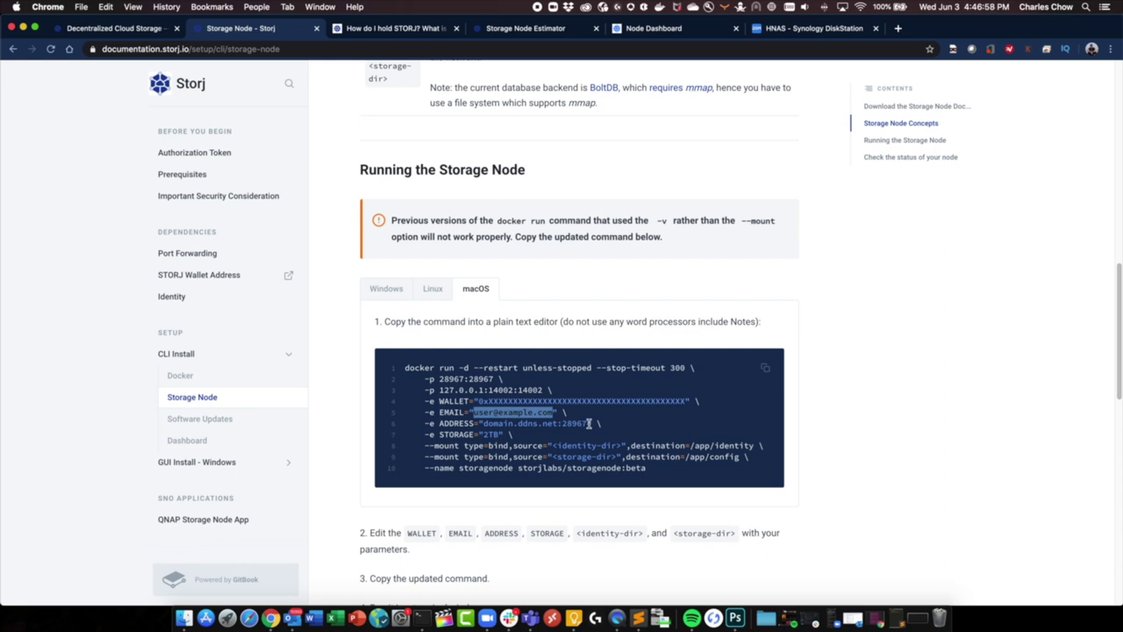
drag(590, 424, 482, 420)
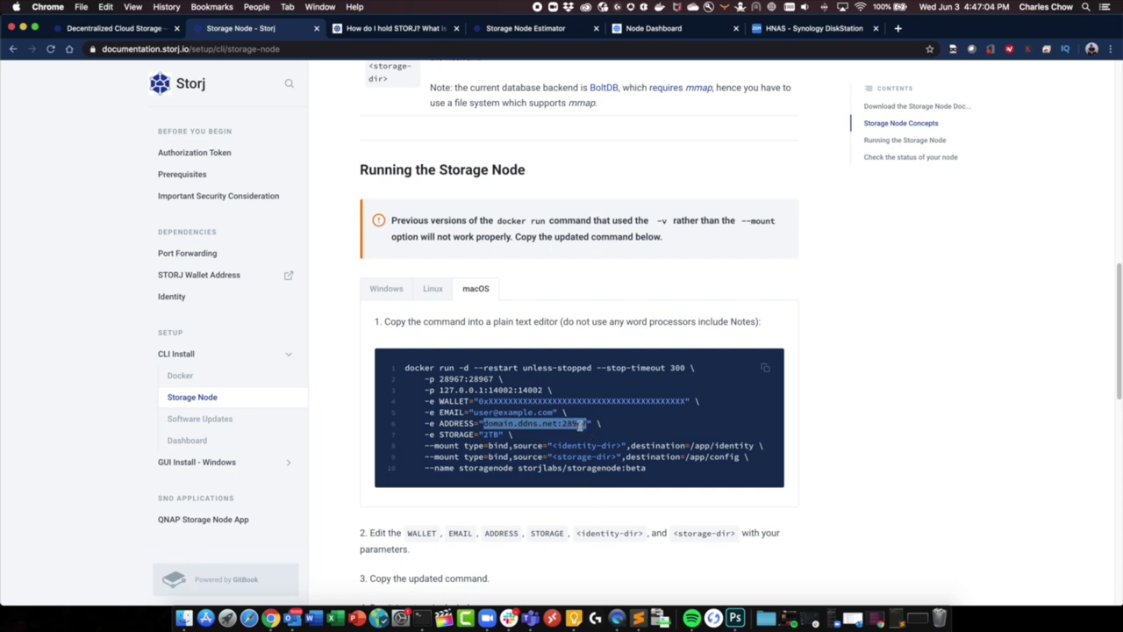
drag(498, 434, 487, 436)
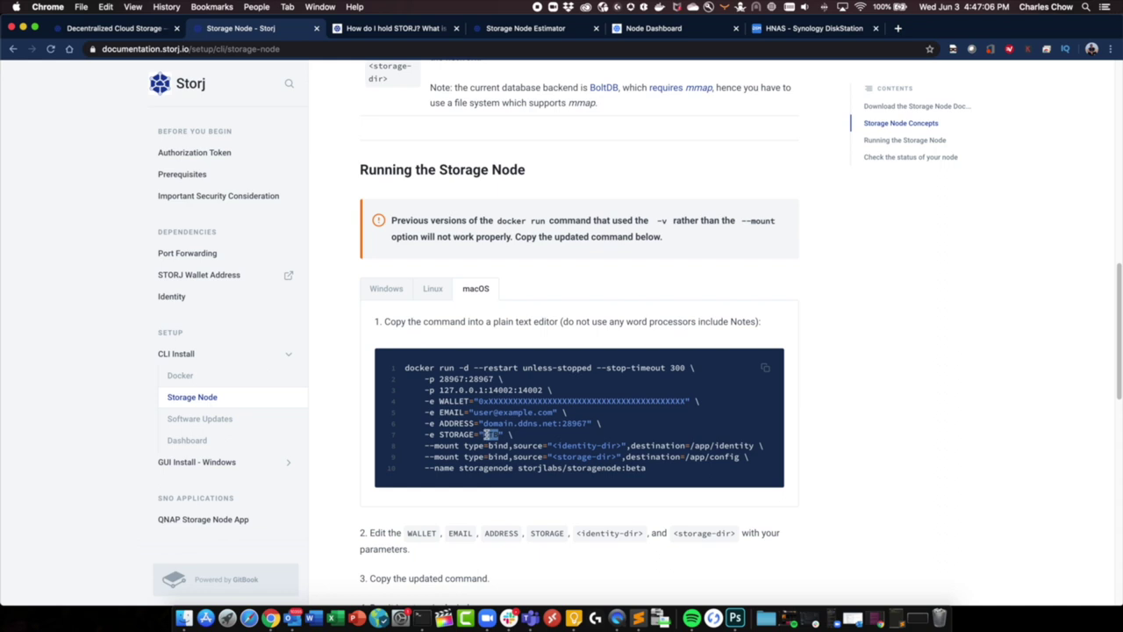
- Highlight the <identity-dir> and <storage-dir> mount placeholders in the docker run command
drag(621, 446, 552, 446)
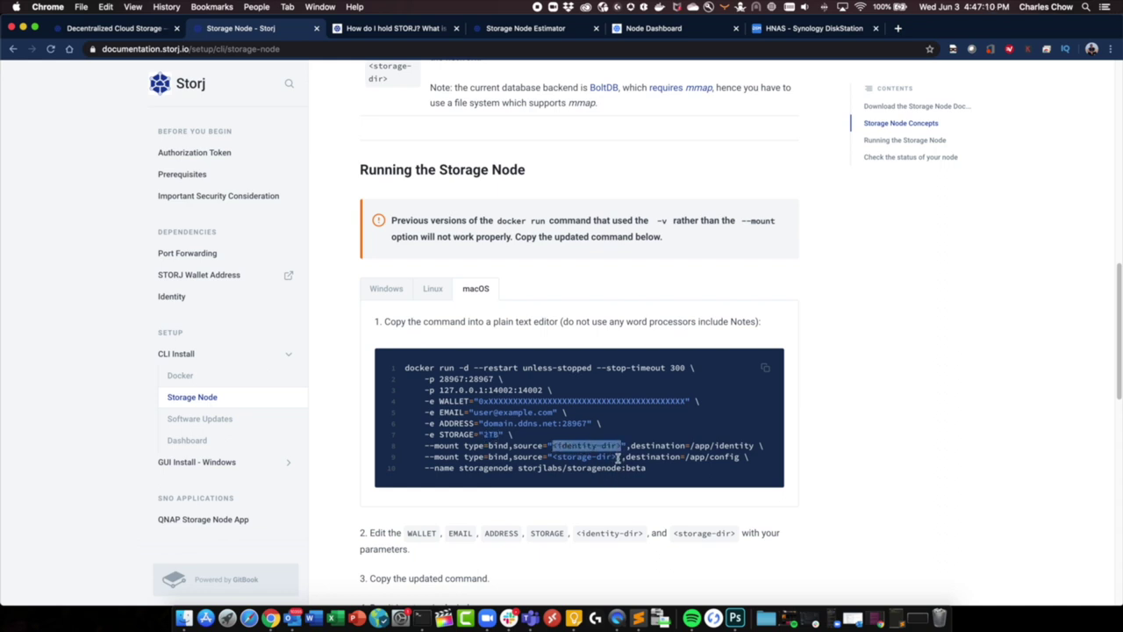
click(624, 447)
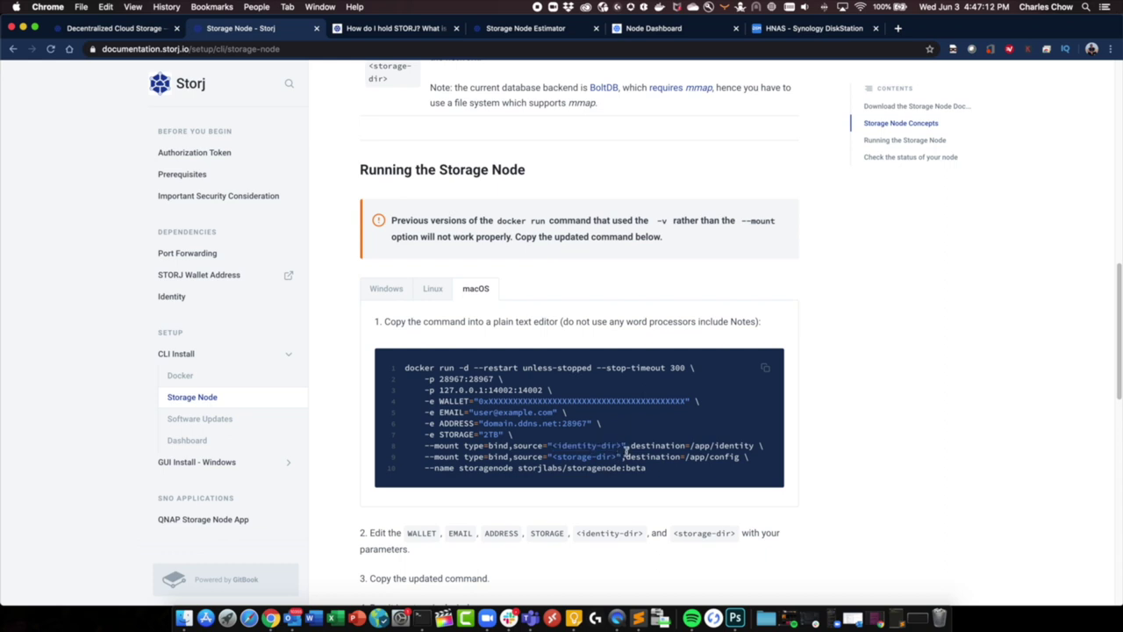
drag(755, 443, 719, 447)
drag(622, 445, 557, 447)
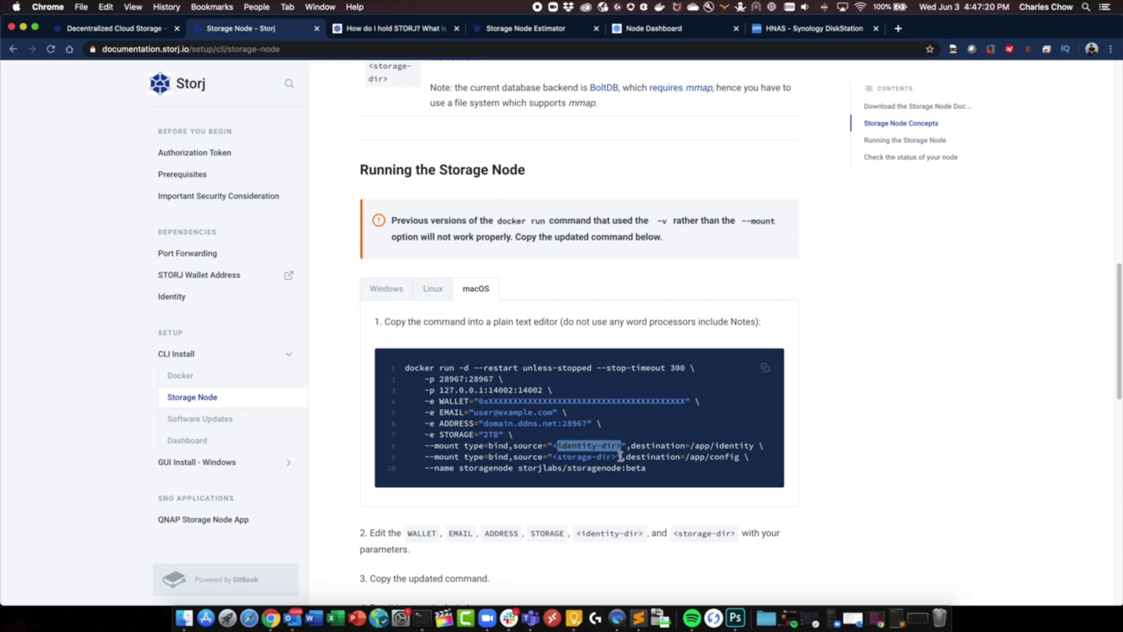
drag(620, 456, 551, 456)
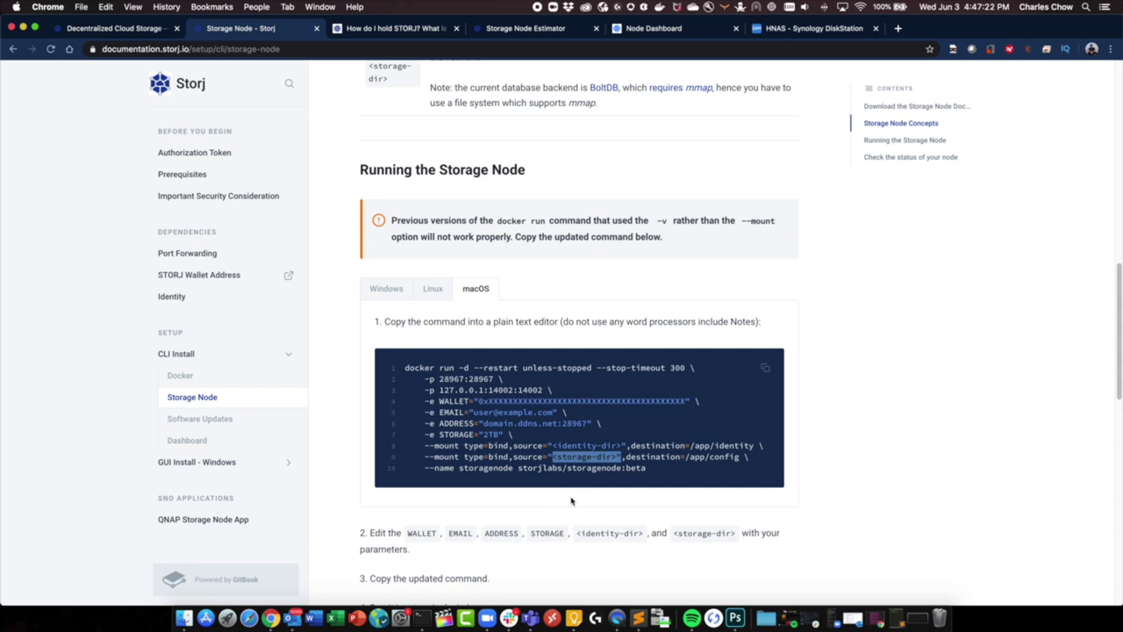
click(664, 473)
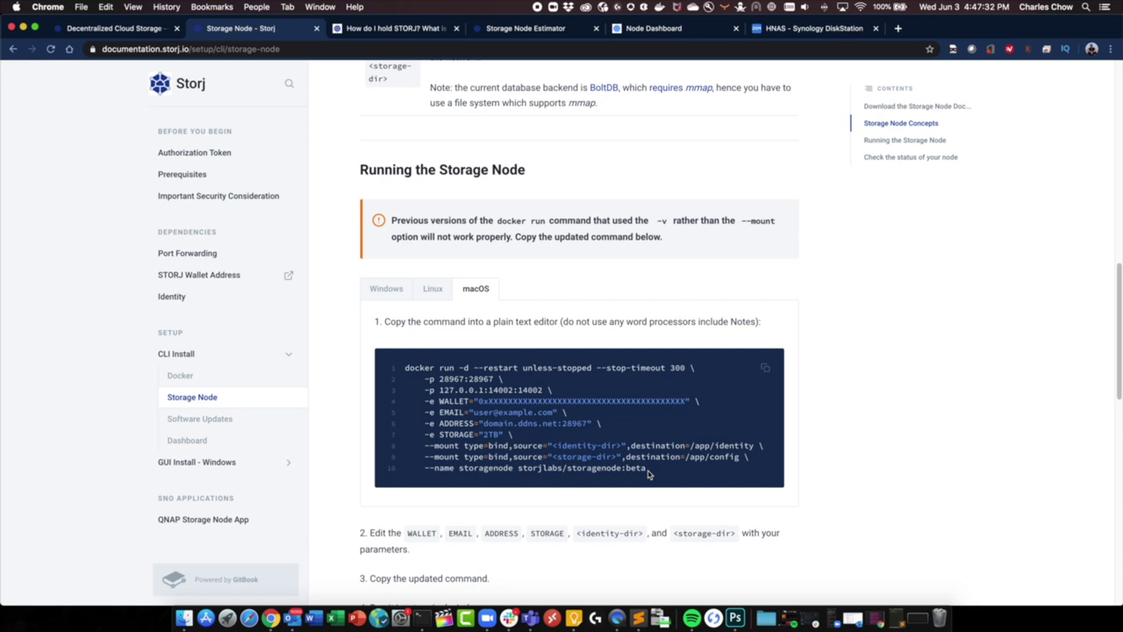
- In the Terminal ssh session, run 'sudo docker ps -a' to list the containers
click(421, 617)
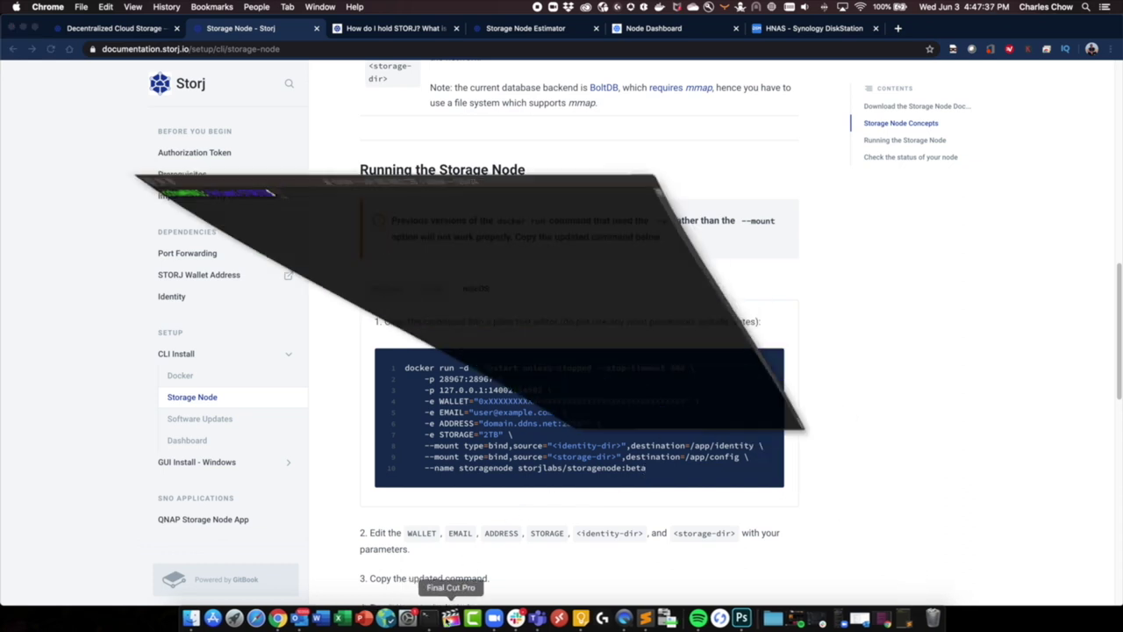
key(Return)
key(Return)
key(Return)
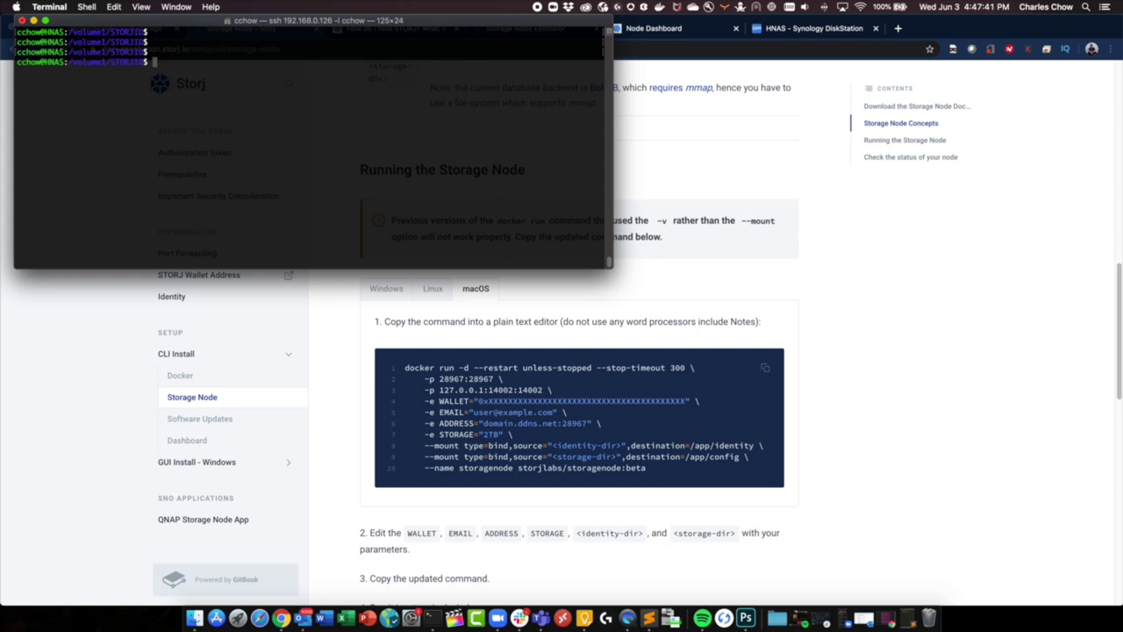
text(sudo docker ps -a)
key(Return)
key(Return)
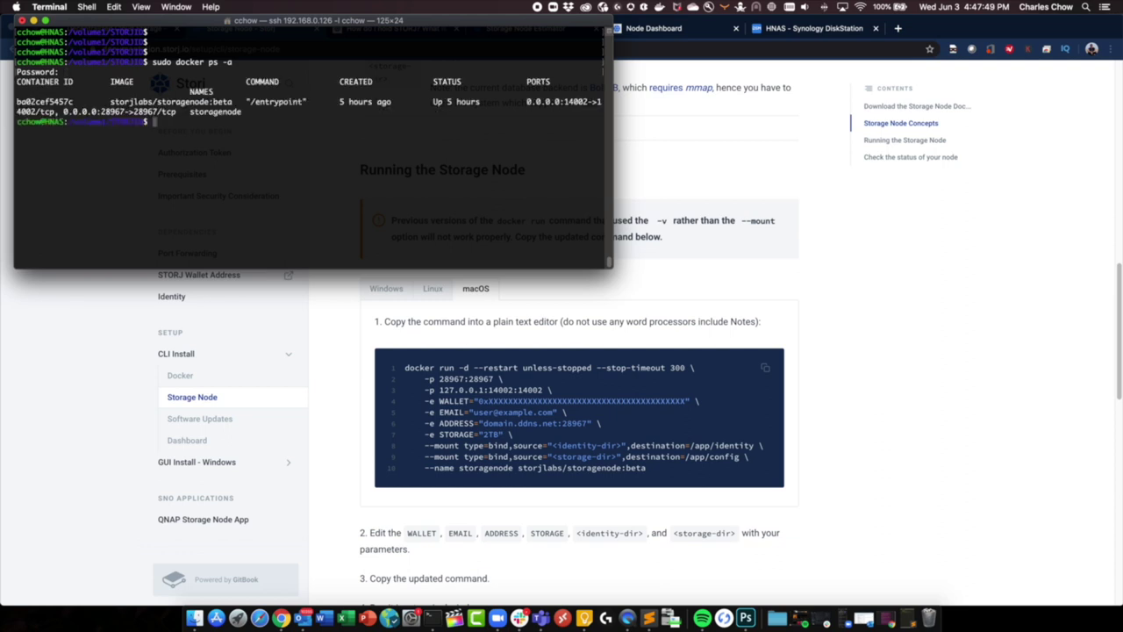
- Widen the terminal and highlight the storagenode row with its 28967 and 14002 port mappings
drag(612, 186, 945, 191)
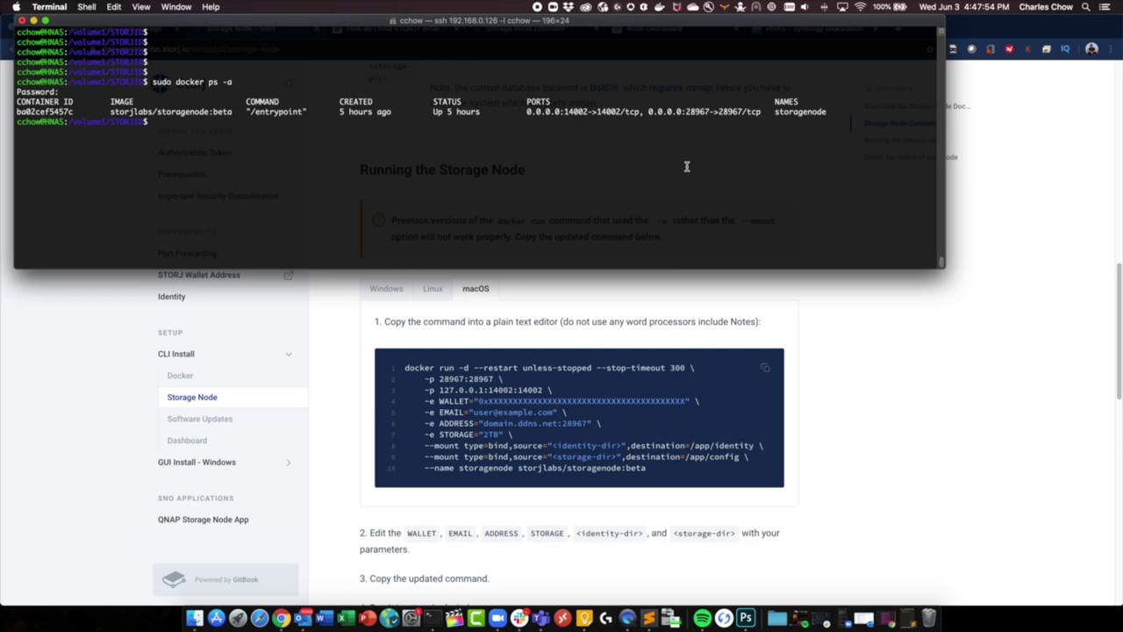
drag(77, 112, 12, 112)
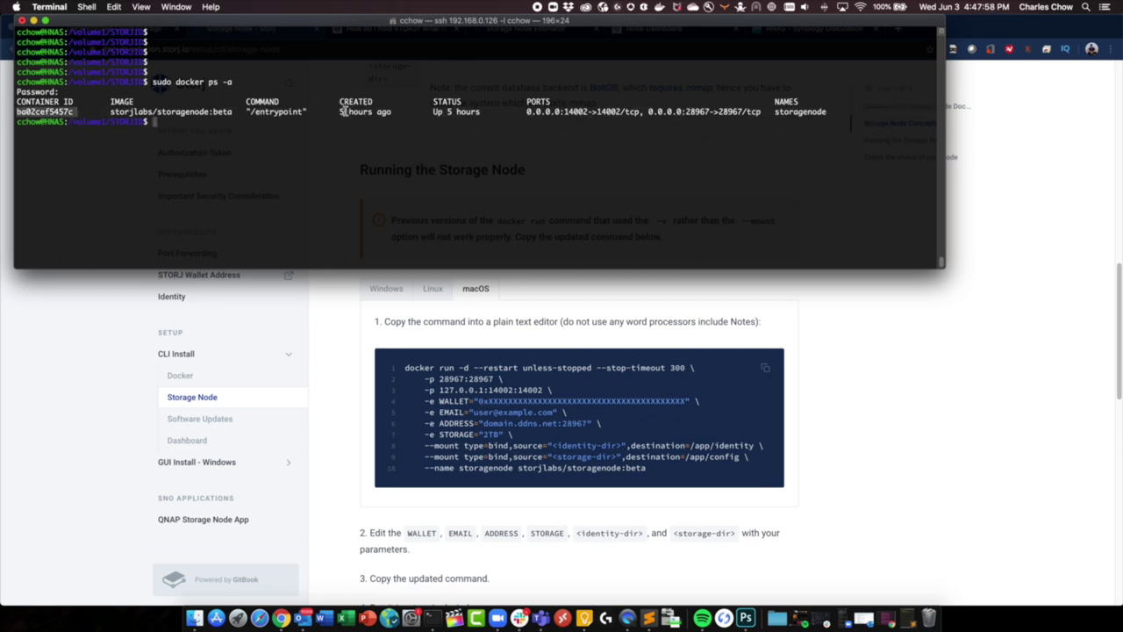
drag(525, 112, 800, 156)
click(800, 157)
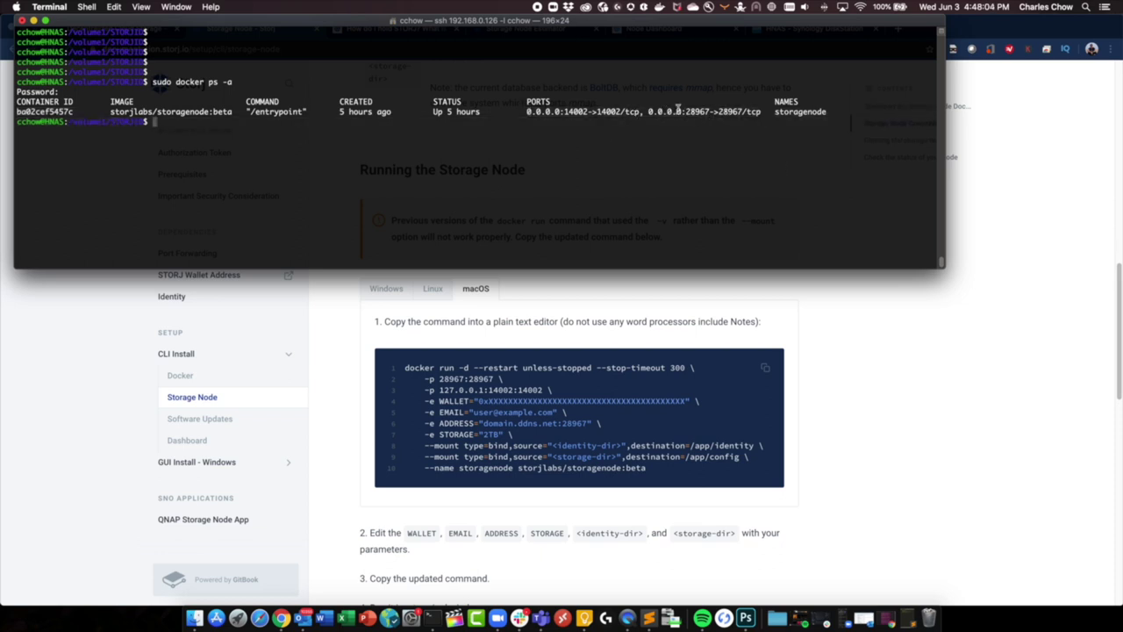
drag(685, 111, 744, 110)
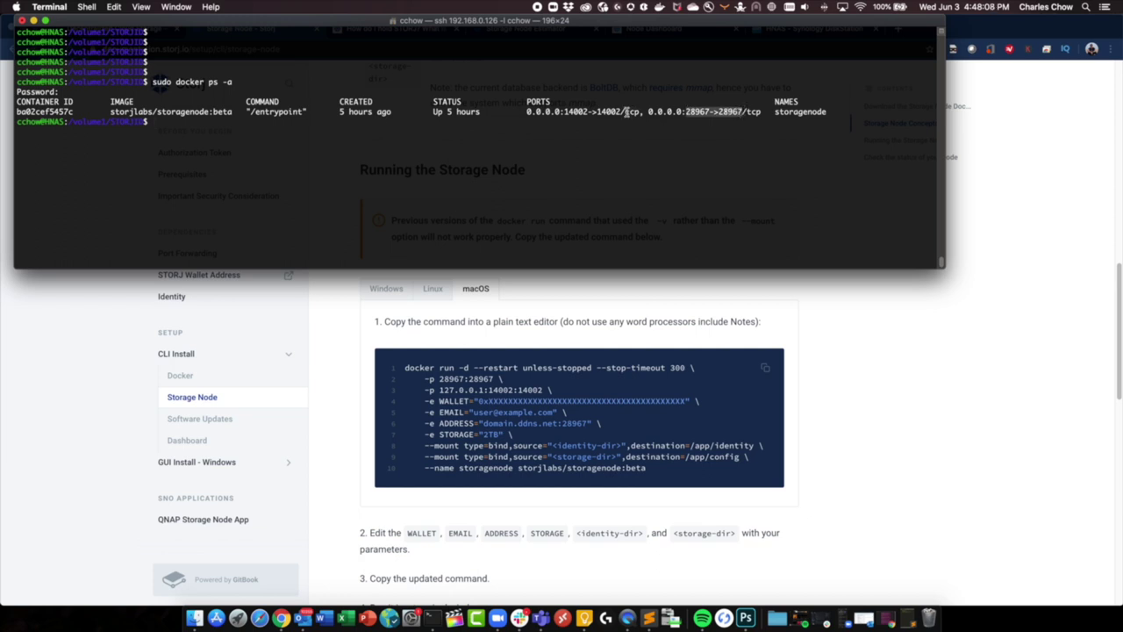
drag(621, 112, 566, 111)
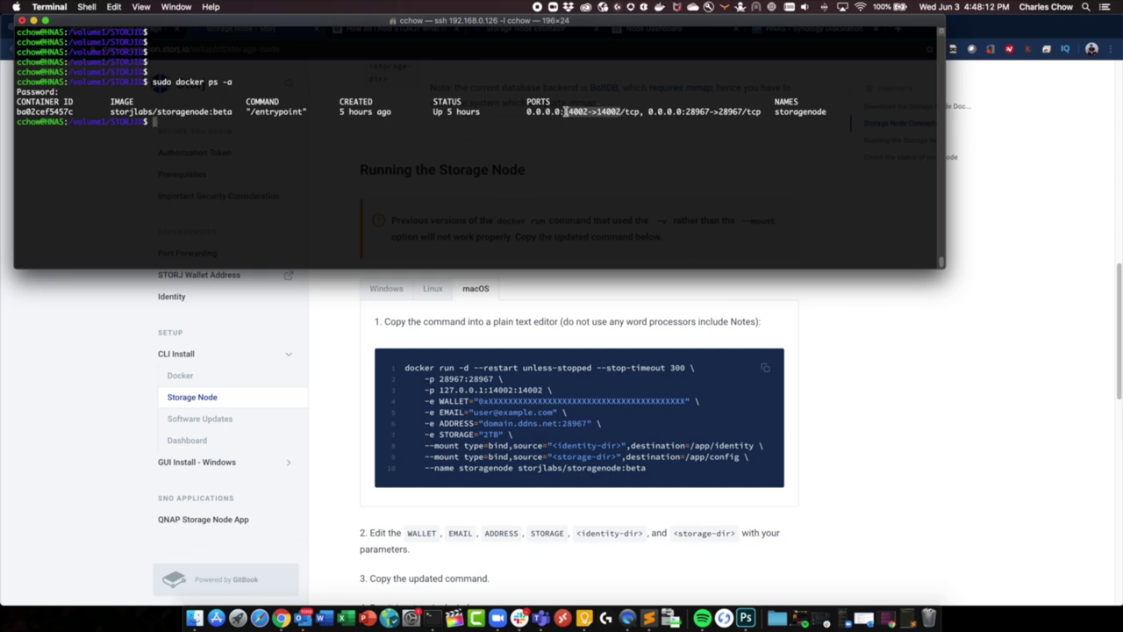
click(690, 303)
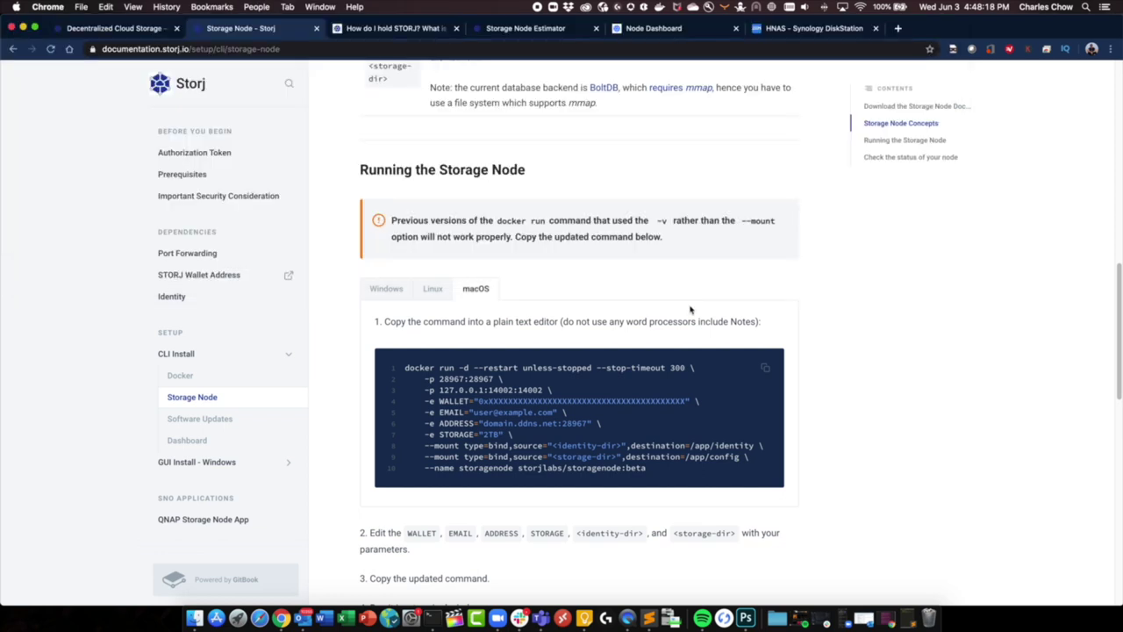
- Reload the Node Dashboard, switch it to light mode, then back to dark mode
click(664, 33)
click(503, 51)
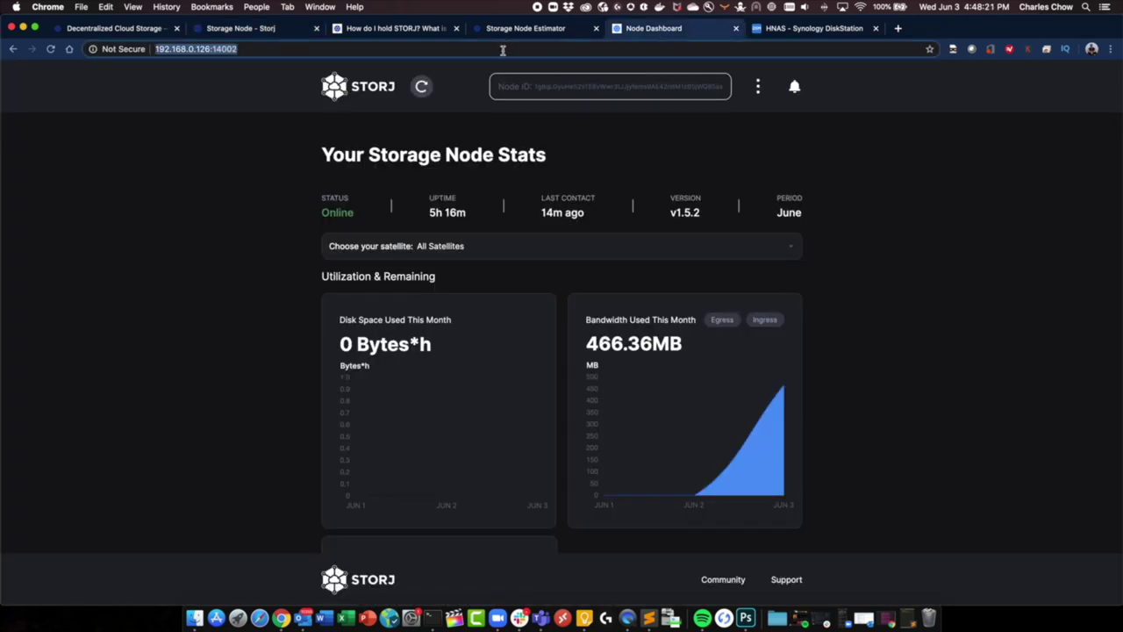
key(Return)
click(759, 86)
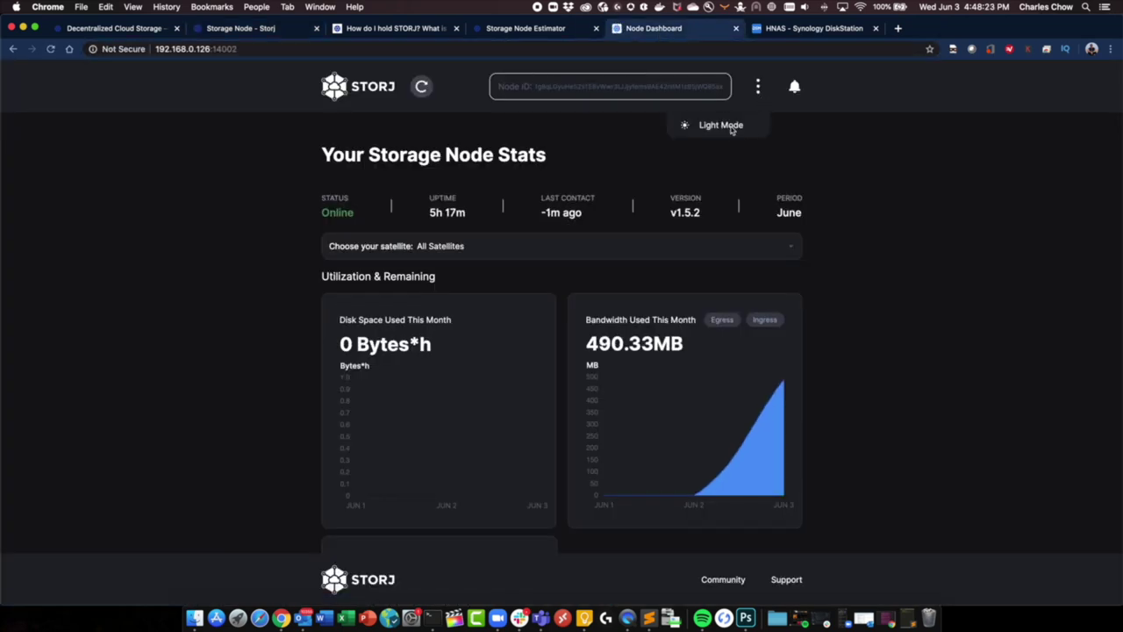
click(721, 125)
click(759, 86)
click(745, 131)
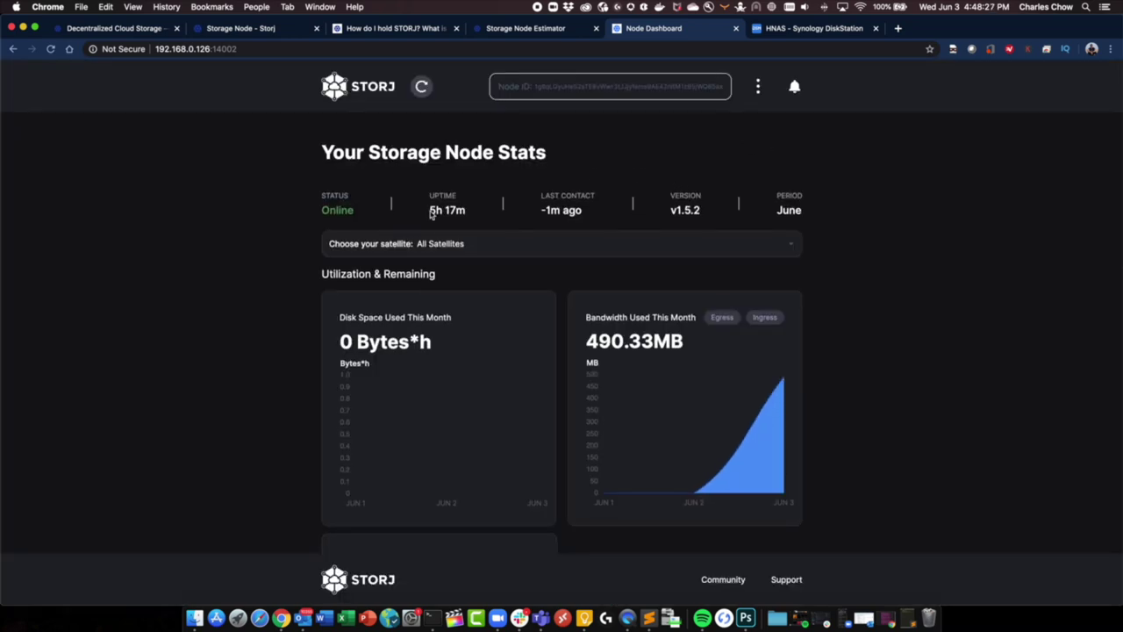
- Toggle the bandwidth chart between egress-only, ingress-only and total bandwidth
scroll(667, 263, down, 2)
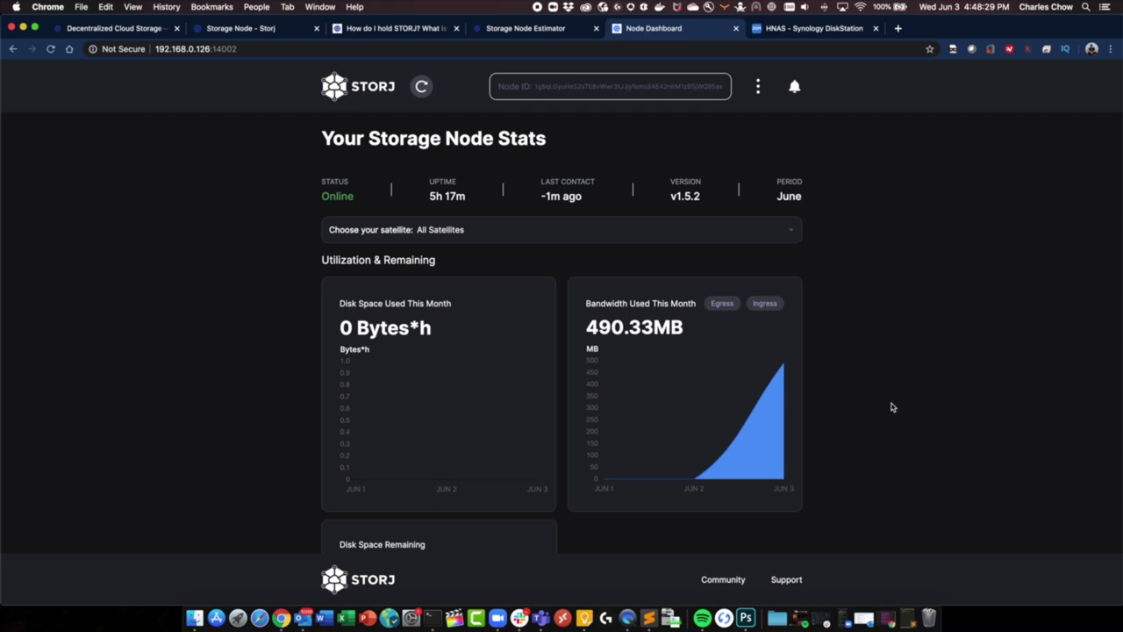
scroll(862, 374, down, 2)
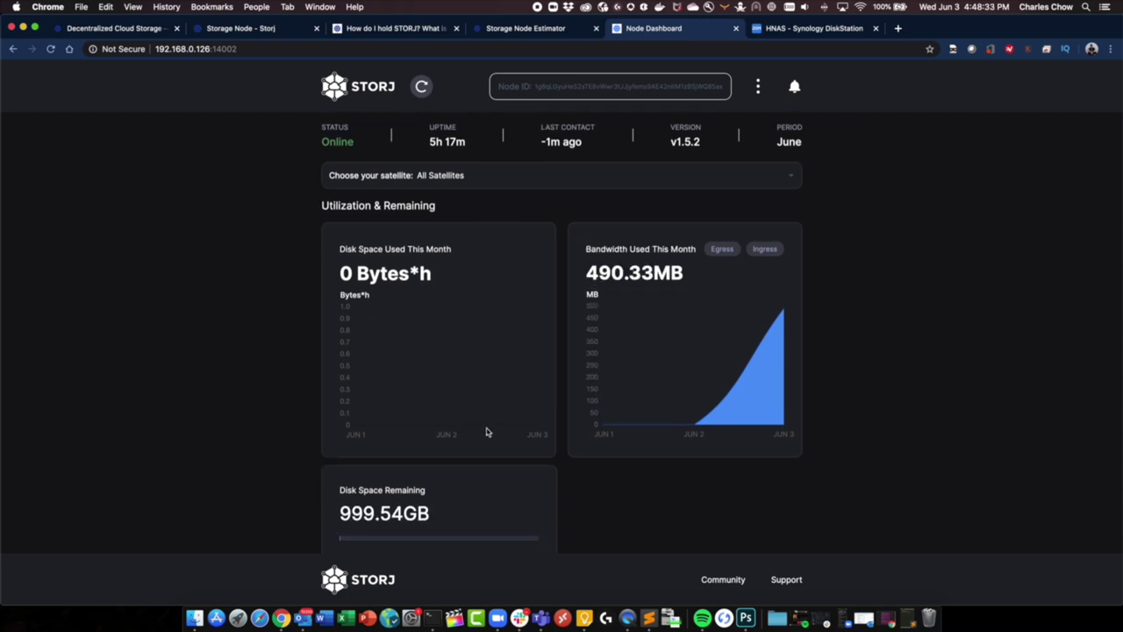
scroll(487, 430, down, 4)
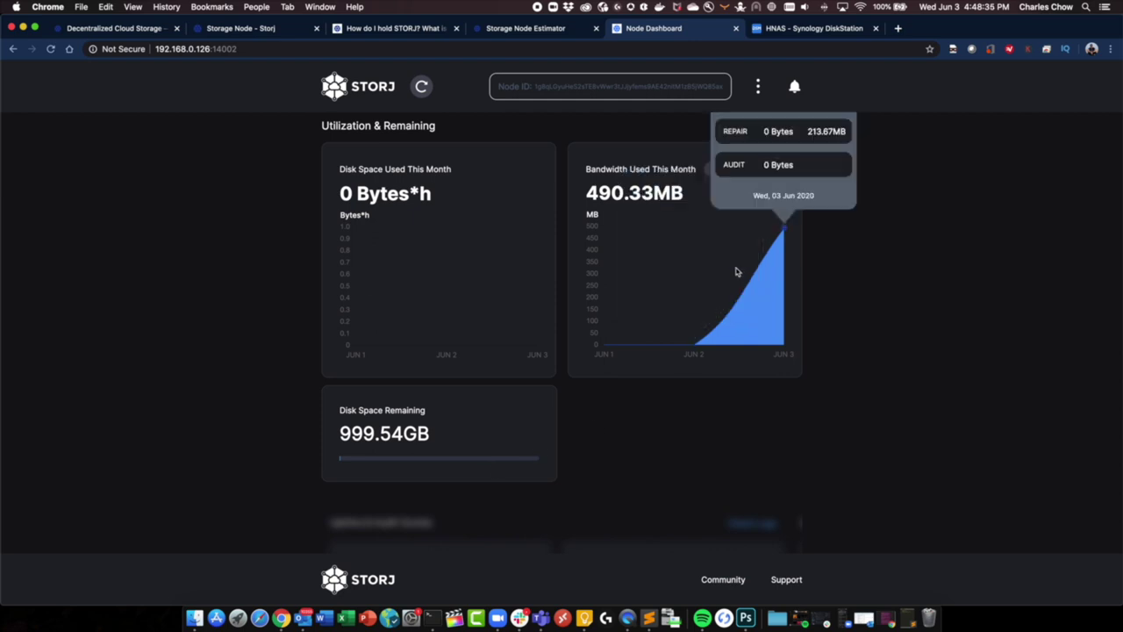
click(722, 170)
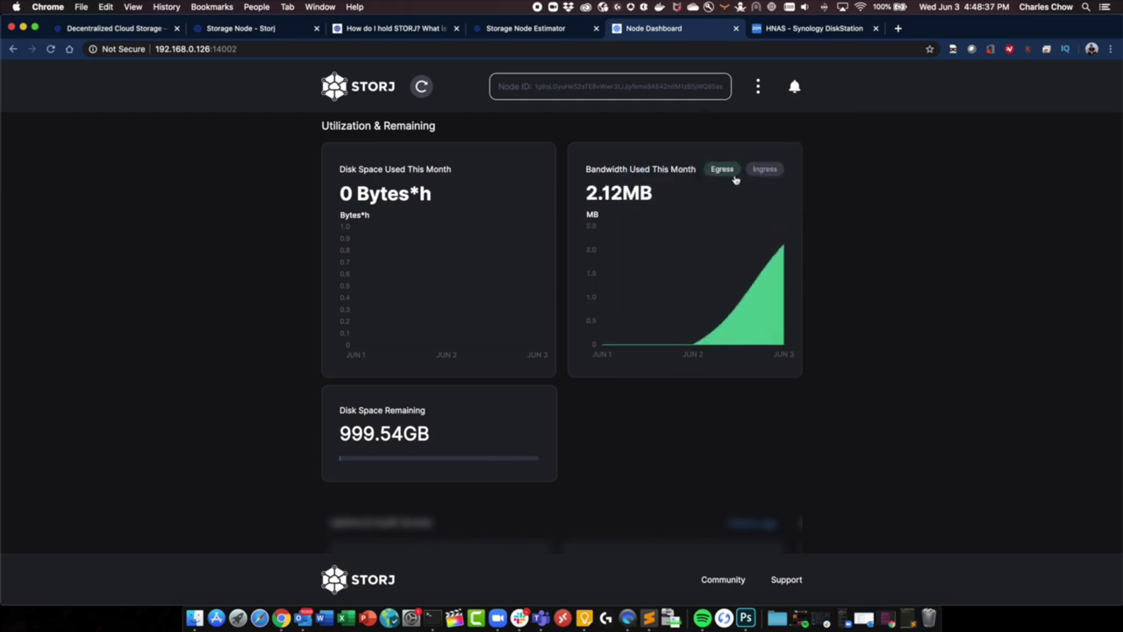
click(760, 171)
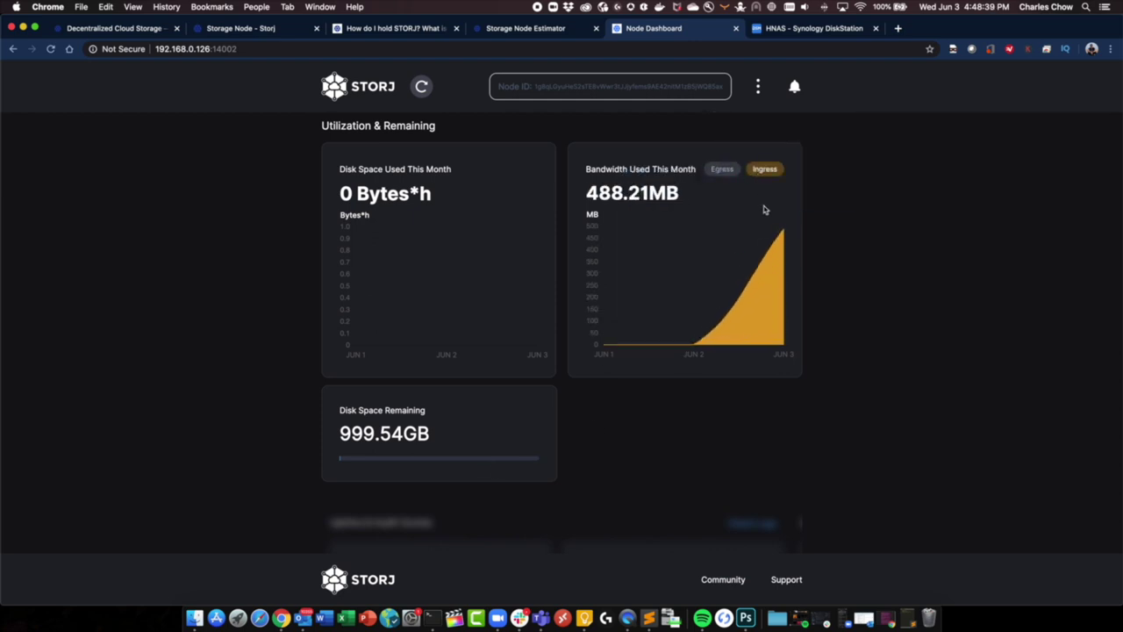
click(763, 172)
mouse_move(772, 259)
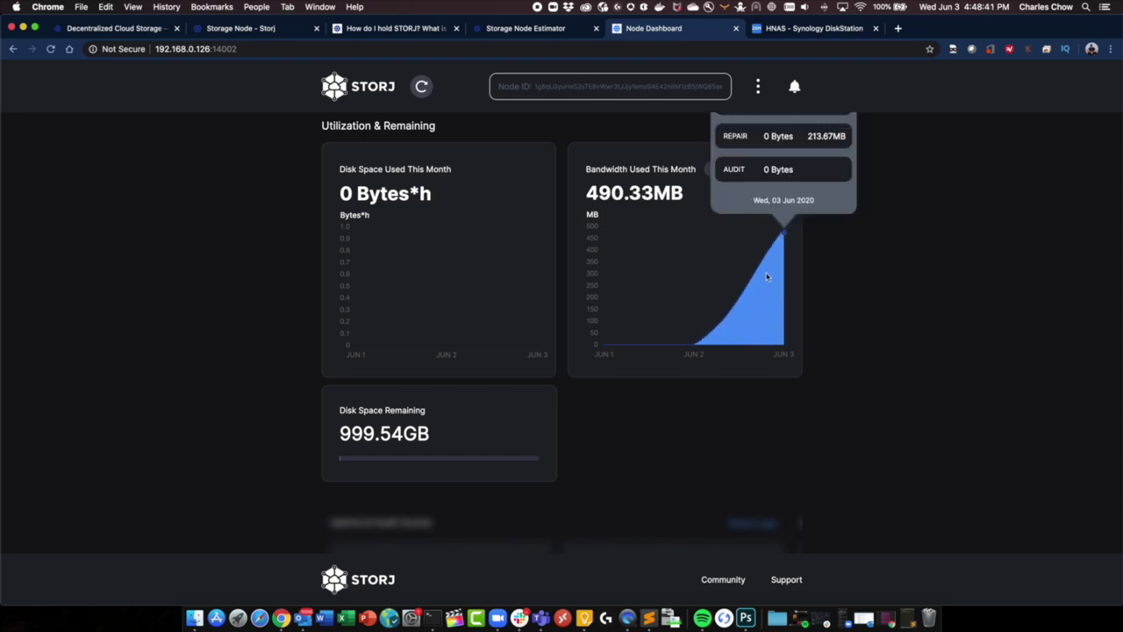
scroll(767, 278, up, 3)
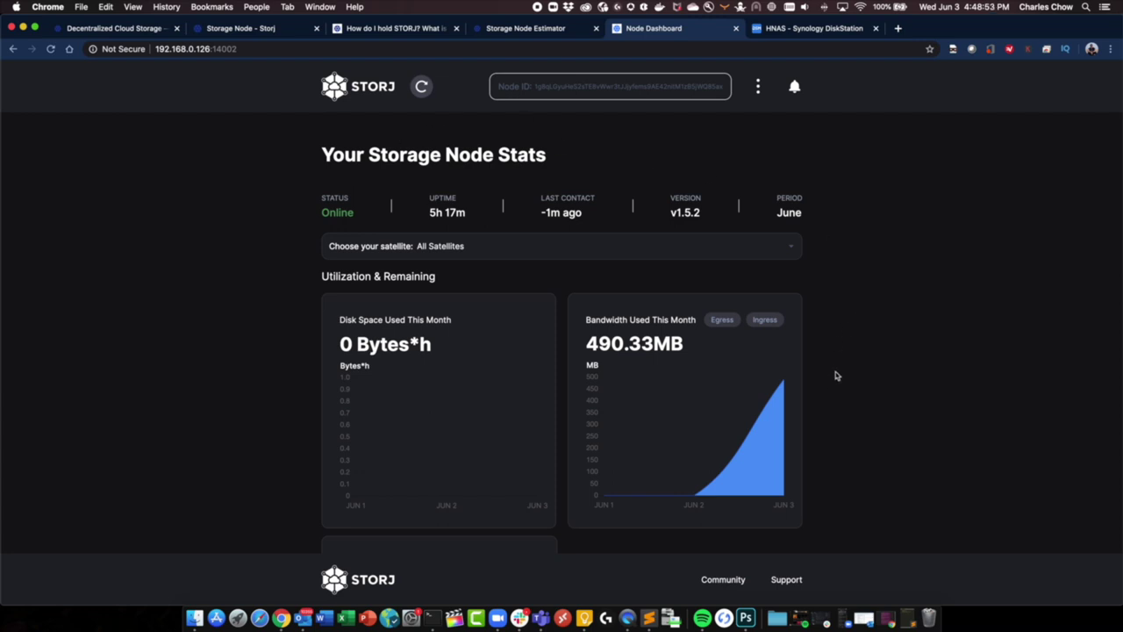
- Switch the satellite to asia-east-1, then us-central-1.tardigrade.io:7777, and review its uptime and audit checks
click(799, 253)
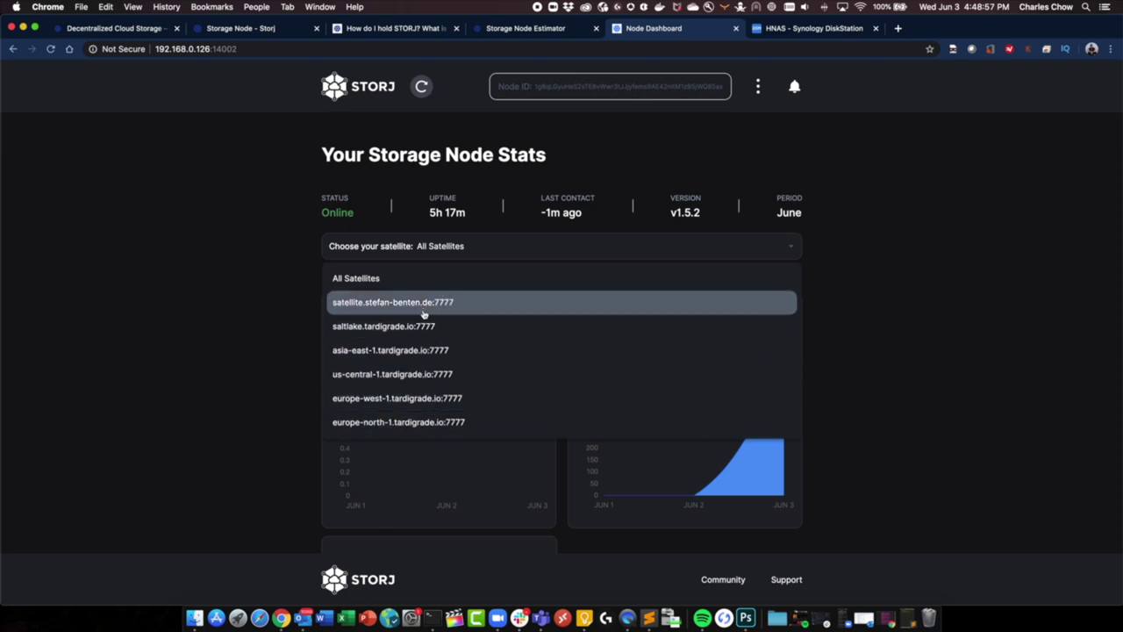
click(417, 355)
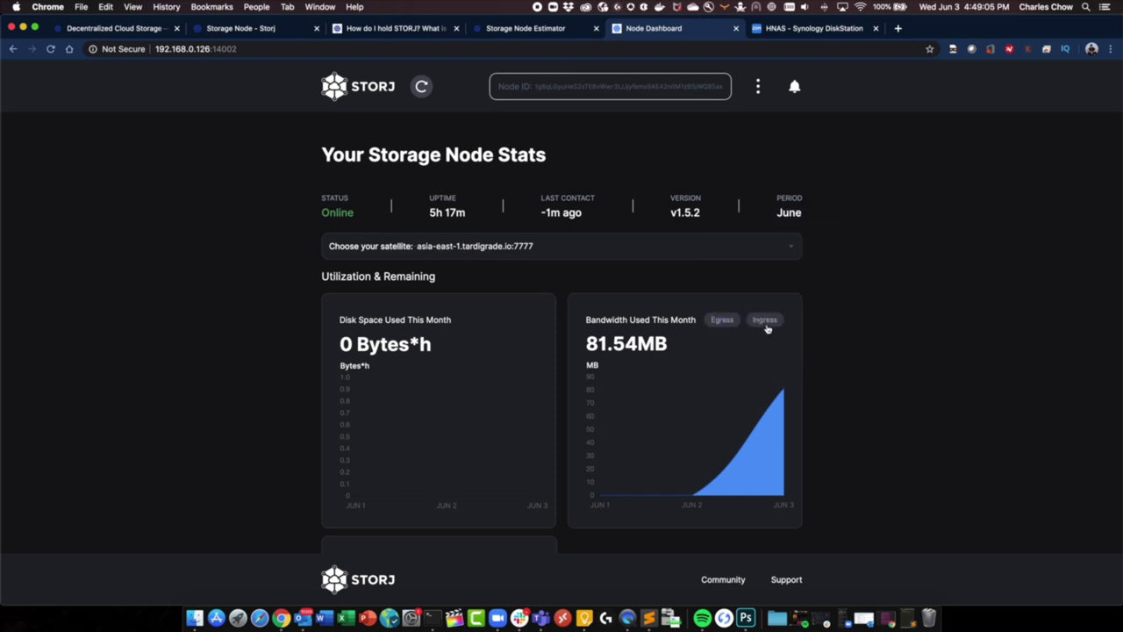
click(635, 245)
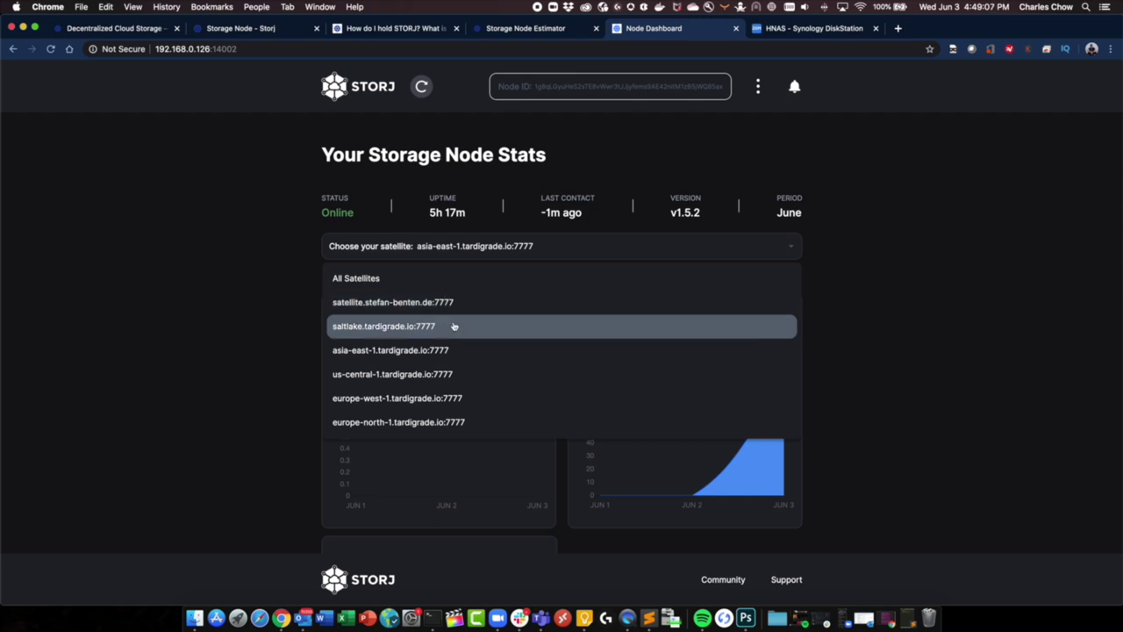
click(443, 375)
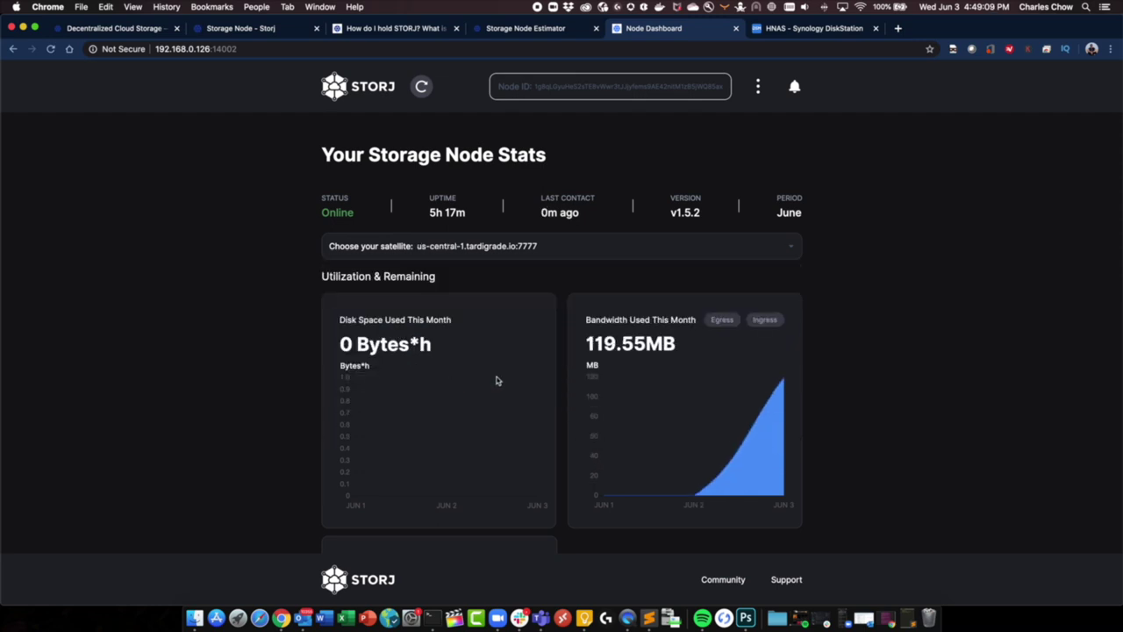
scroll(636, 396, down, 2)
scroll(856, 419, down, 5)
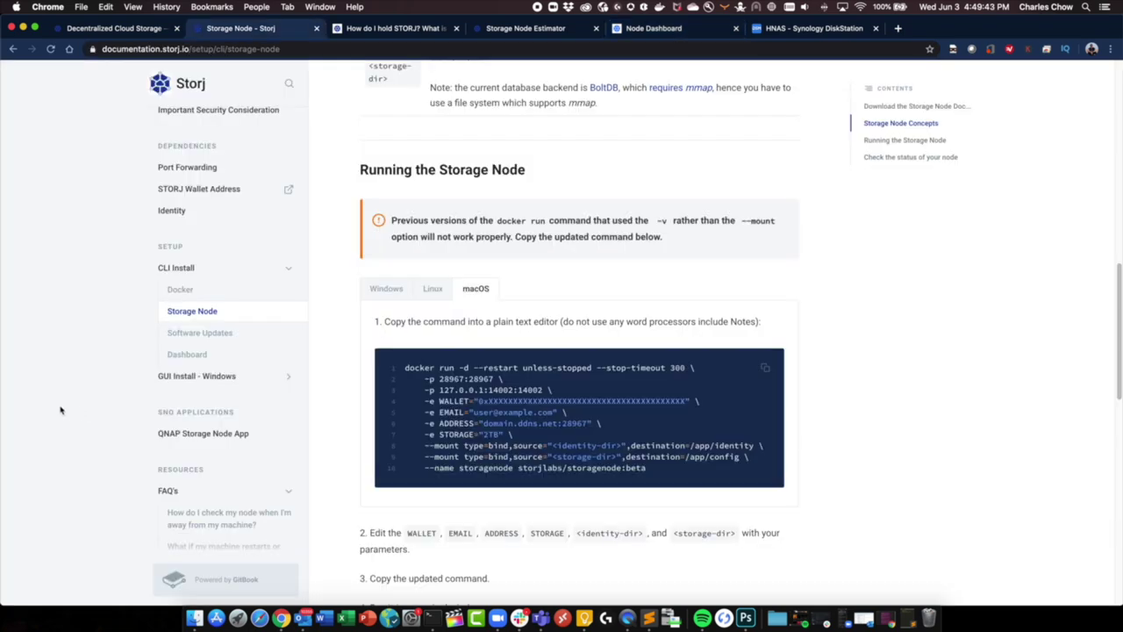
- Choose 'QNAP Storage Node App' under SNO Applications in the docs sidebar
click(203, 434)
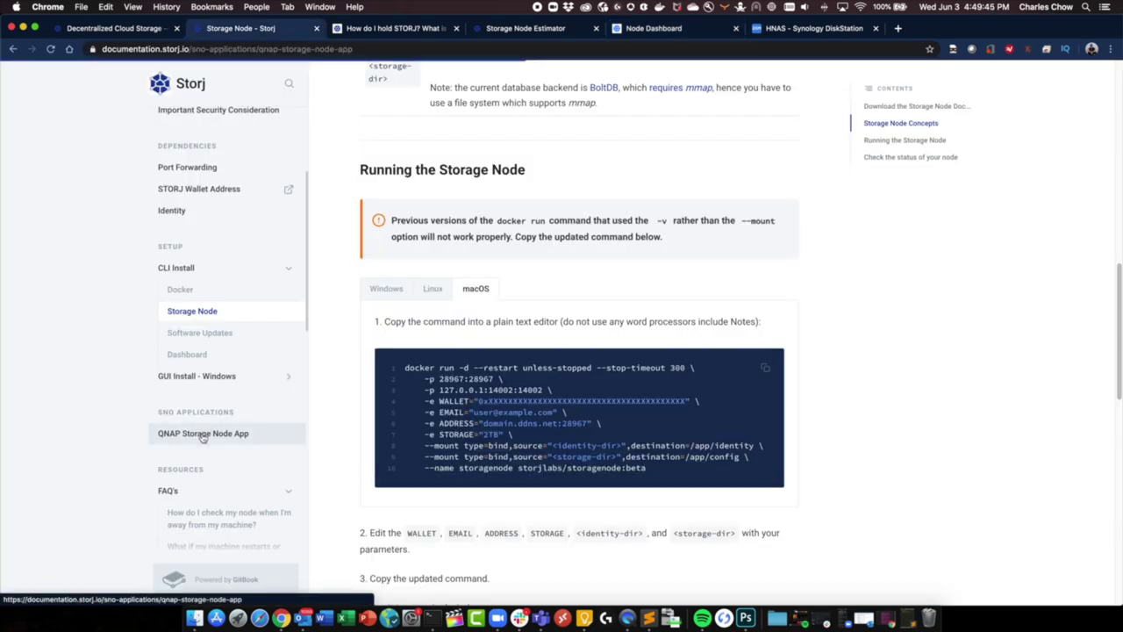